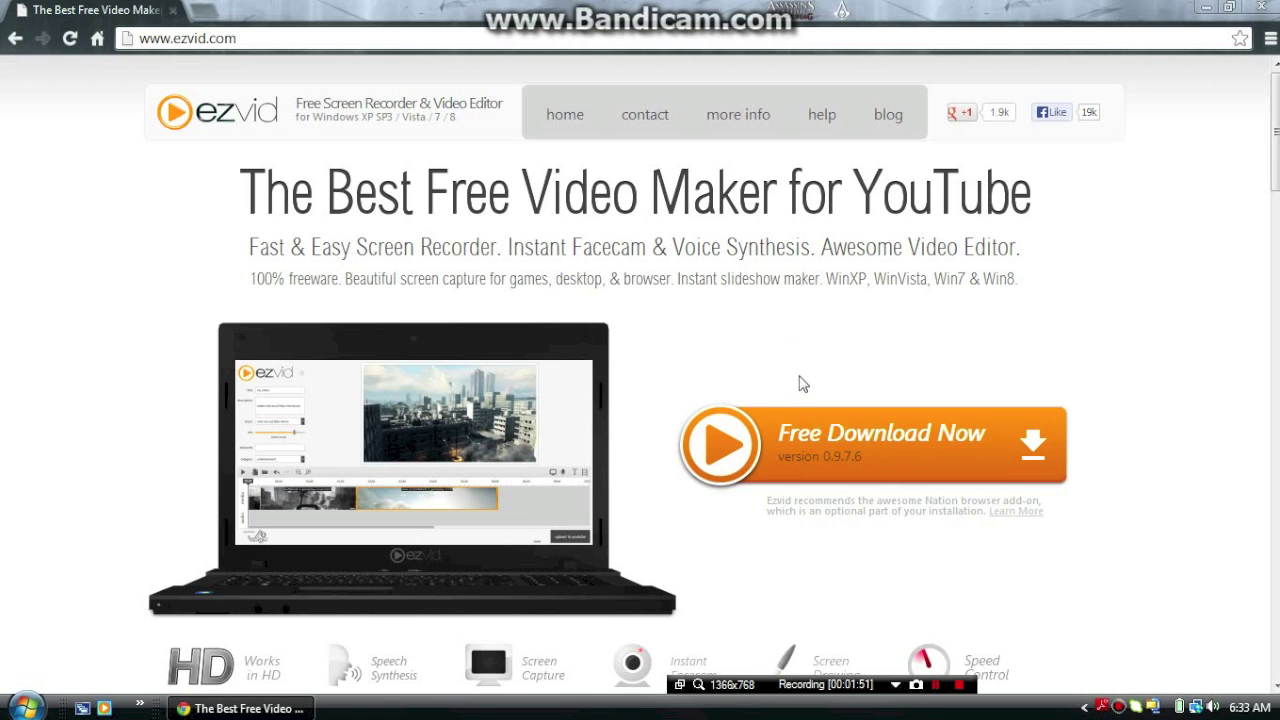
- Download ezvid0976.exe to Downloads and run it past the security warning
left_click(797, 440)
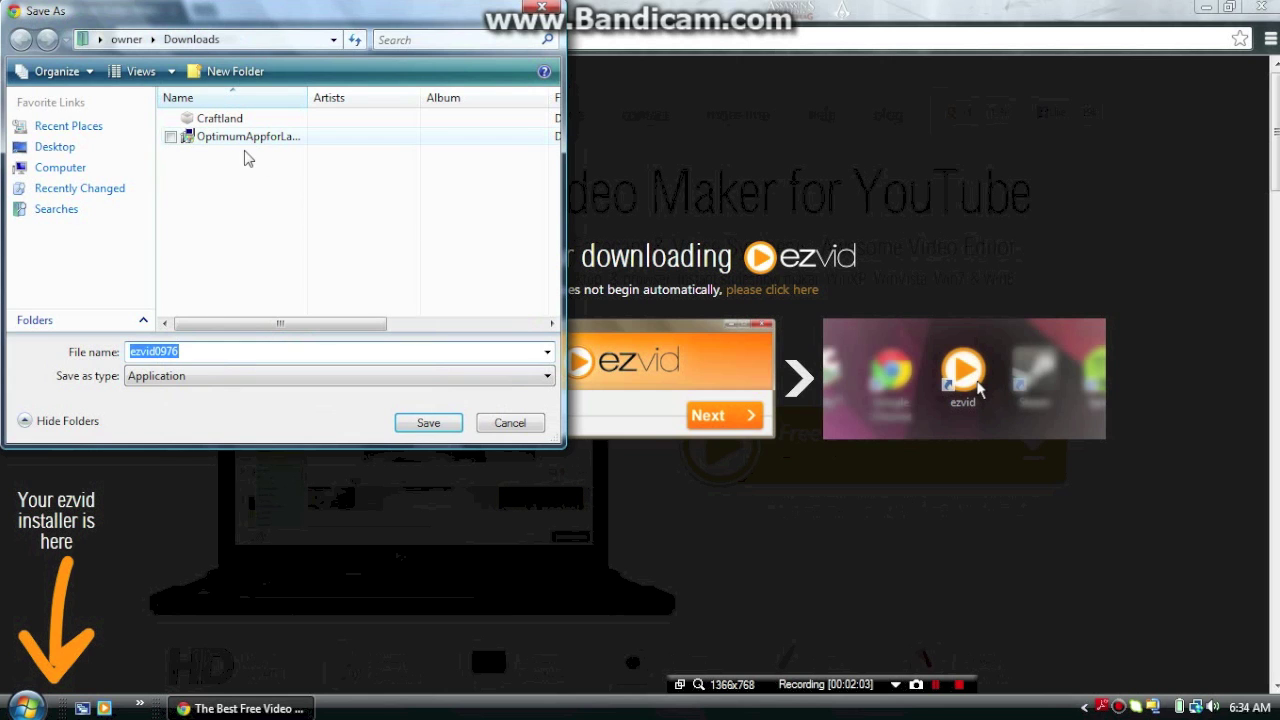
left_click(426, 424)
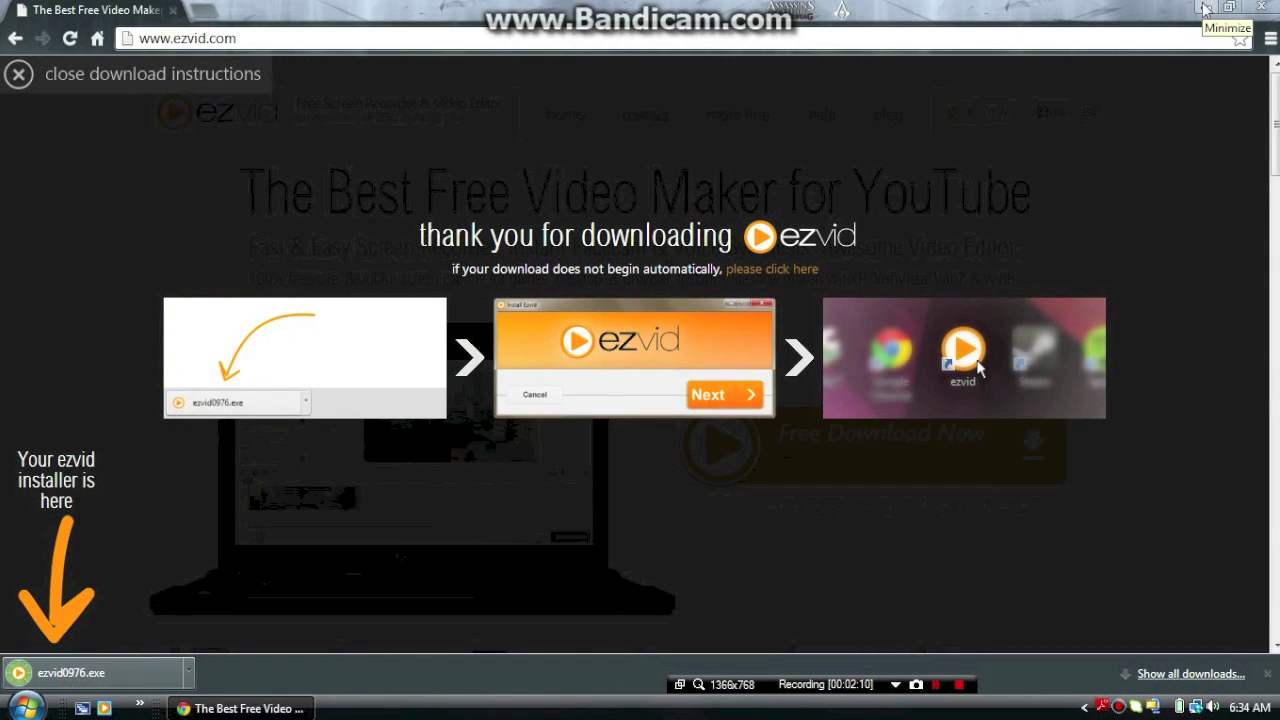
left_click(125, 679)
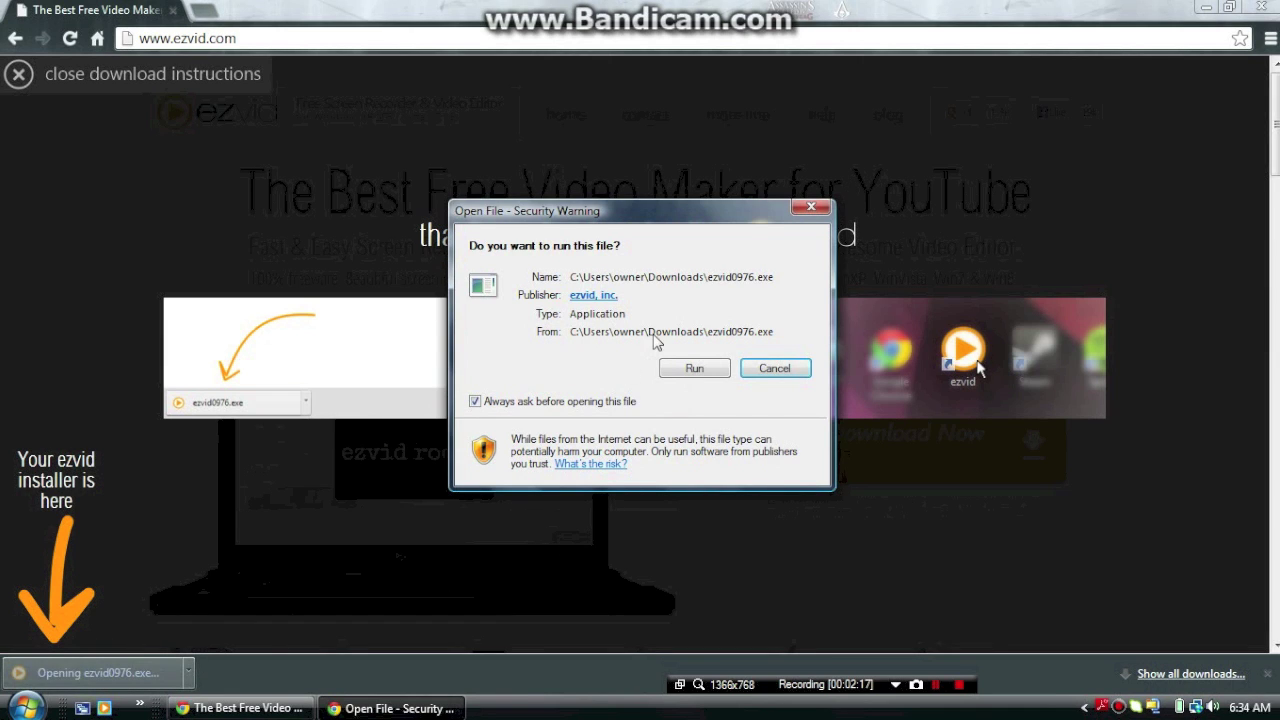
left_click(690, 370)
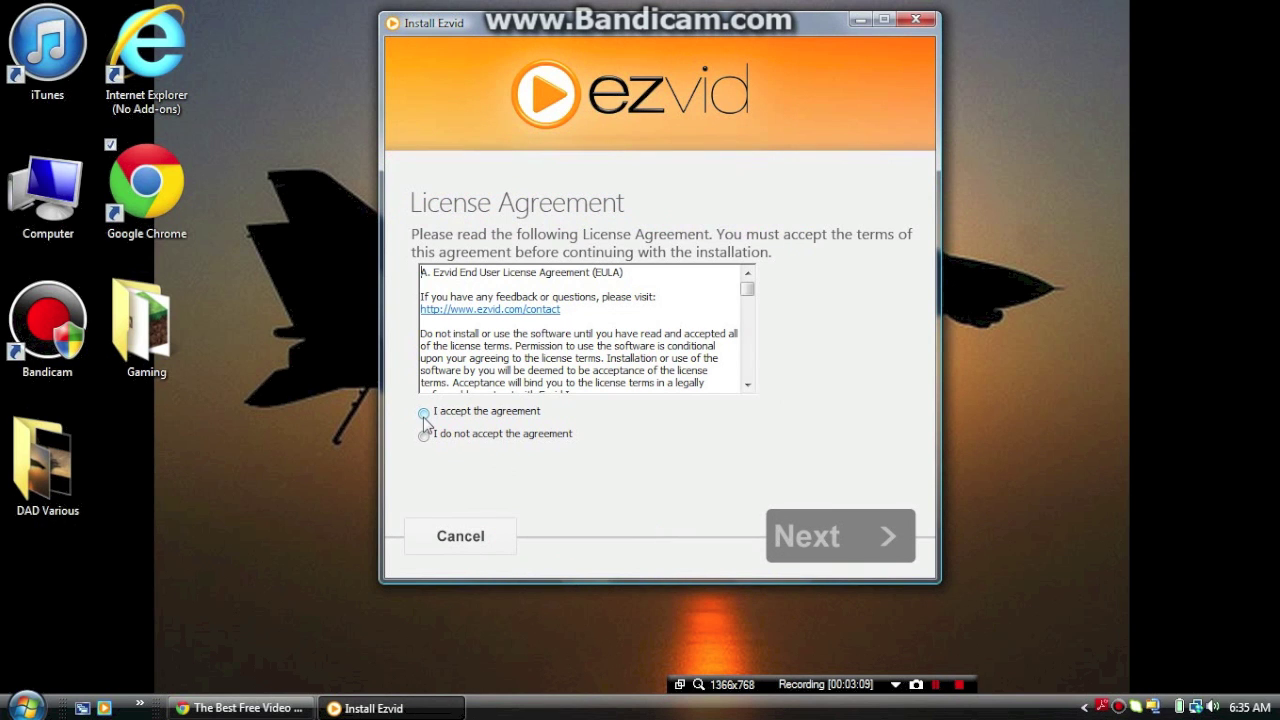
- Accept the Ezvid licence agreement and advance through the introduction pages
scroll(580, 330, "down", 6)
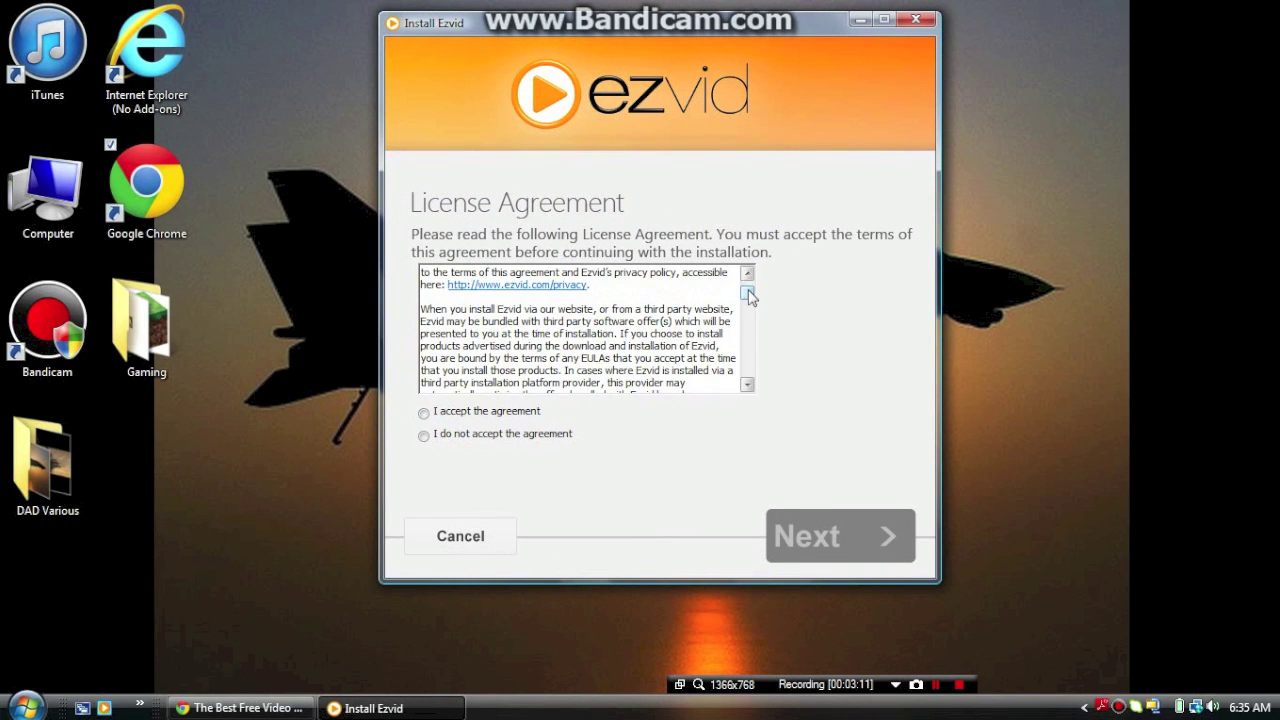
left_click_drag(750, 294, 750, 378)
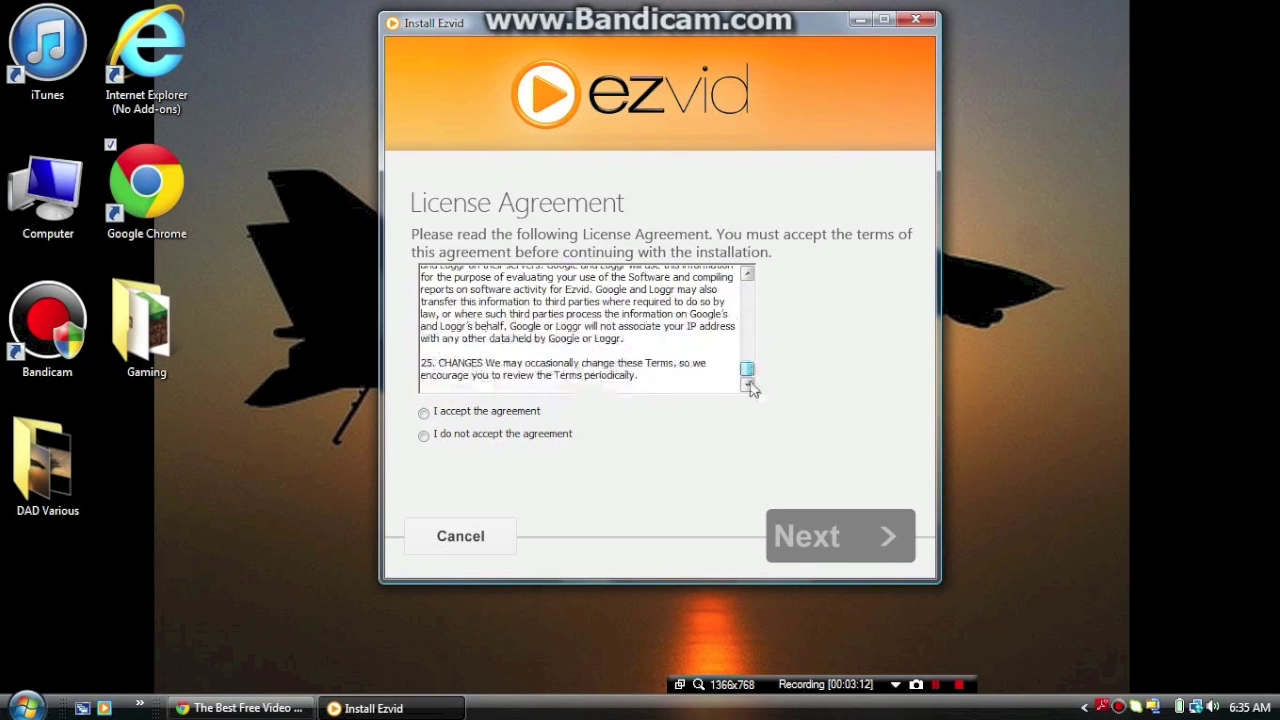
left_click(423, 412)
left_click(834, 545)
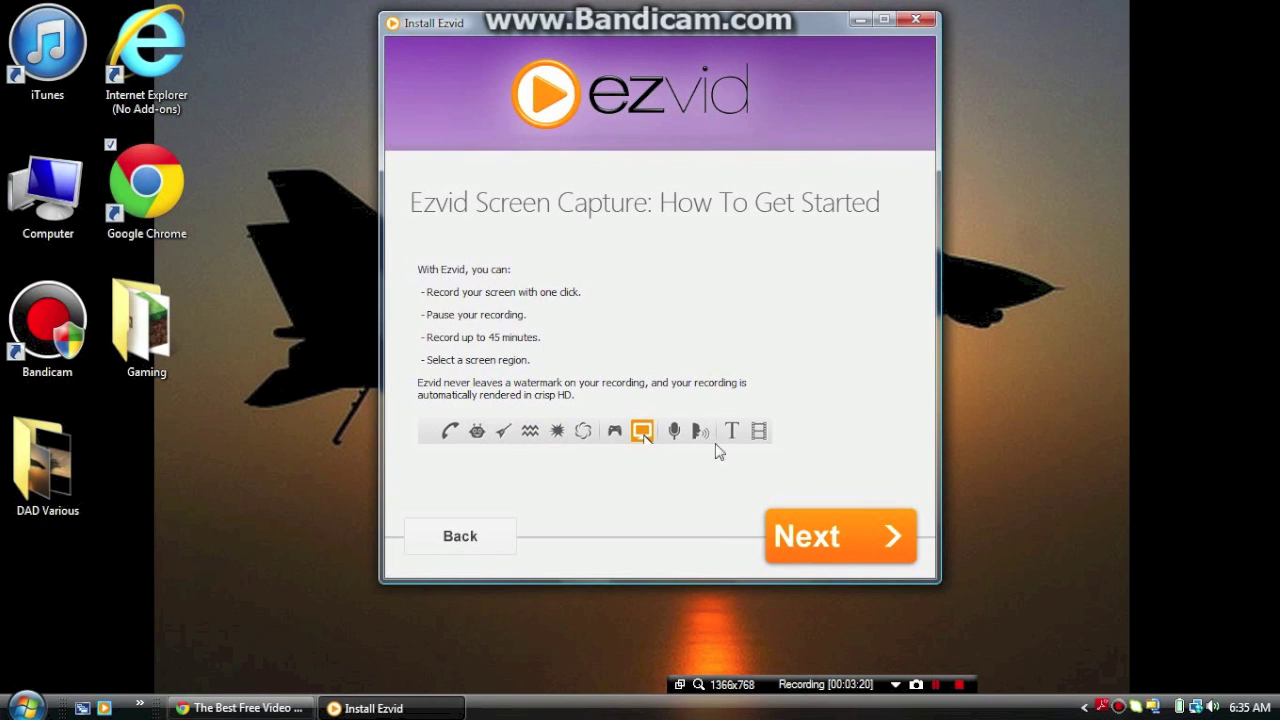
left_click(820, 553)
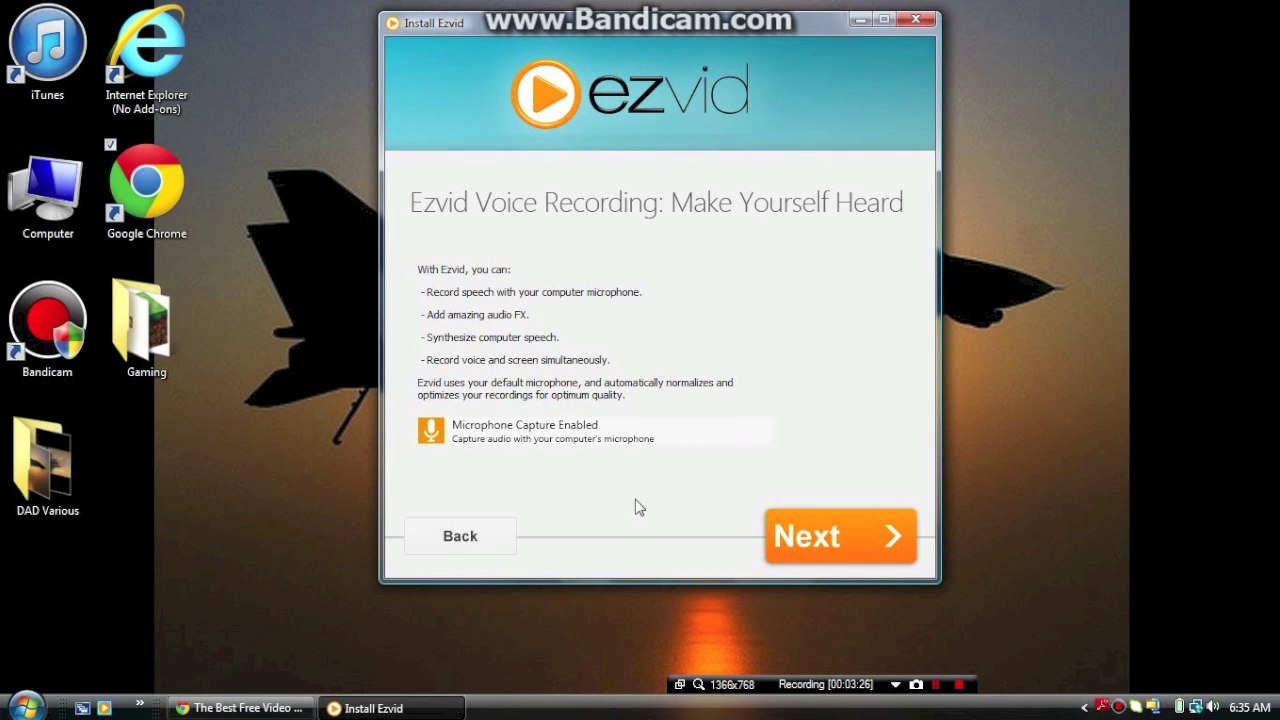
left_click(824, 536)
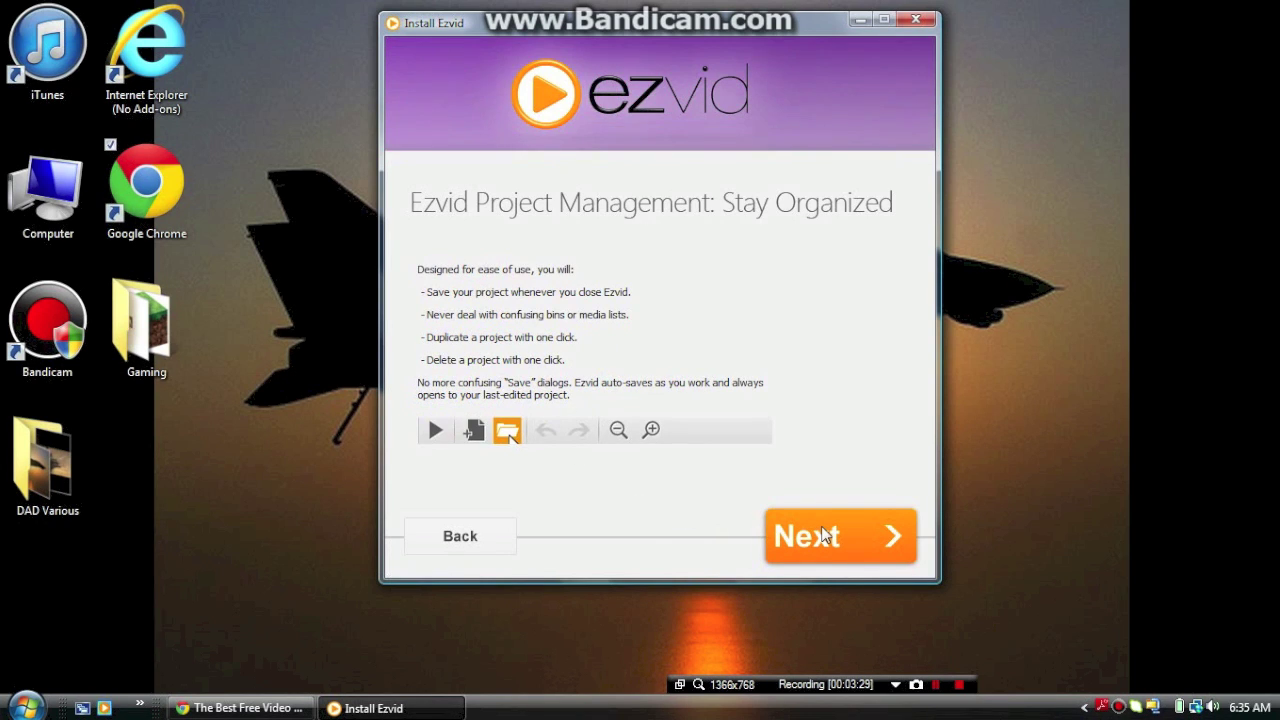
left_click(824, 536)
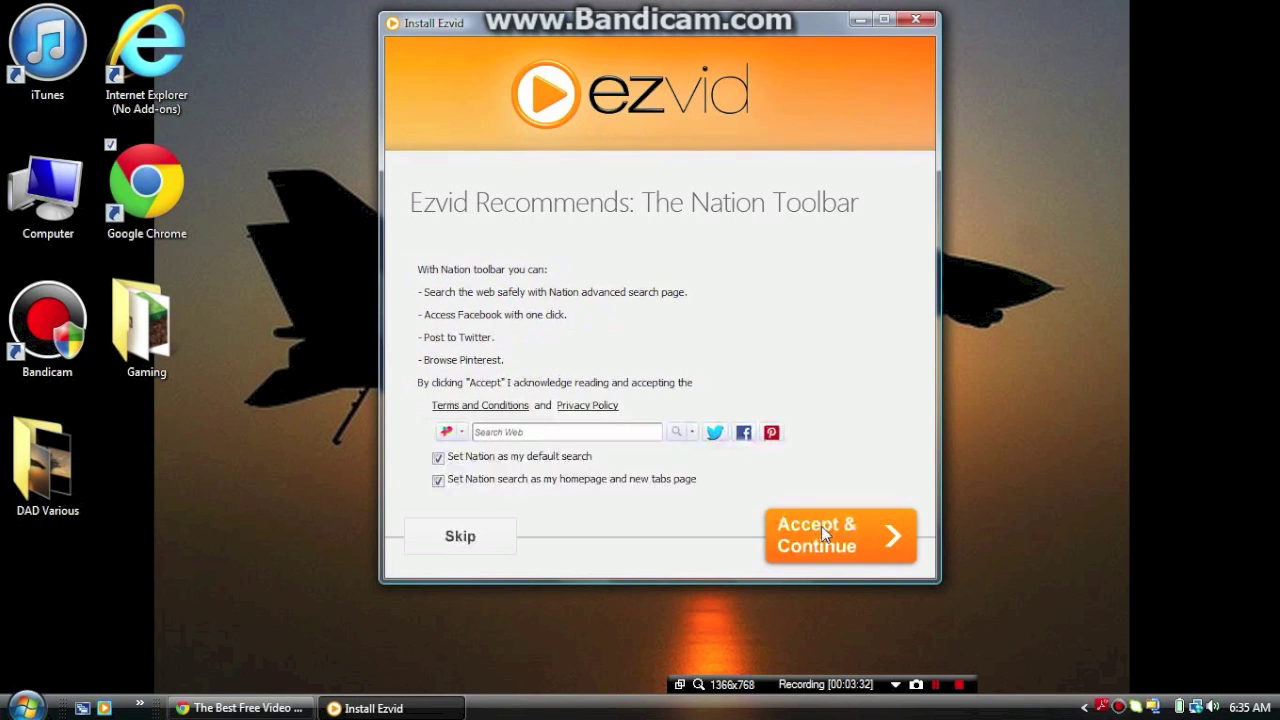
- Decline the Nation default search and homepage offers, skipping the toolbar install
left_click(438, 458)
left_click(438, 480)
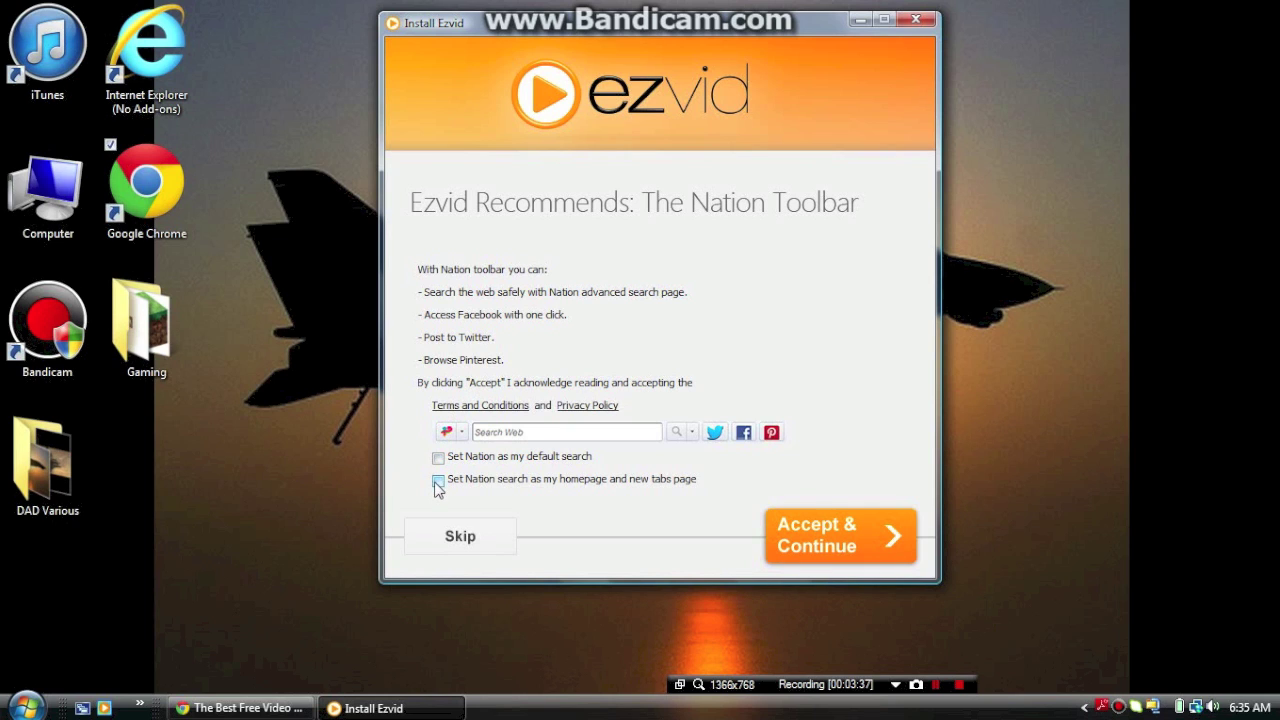
left_click(459, 538)
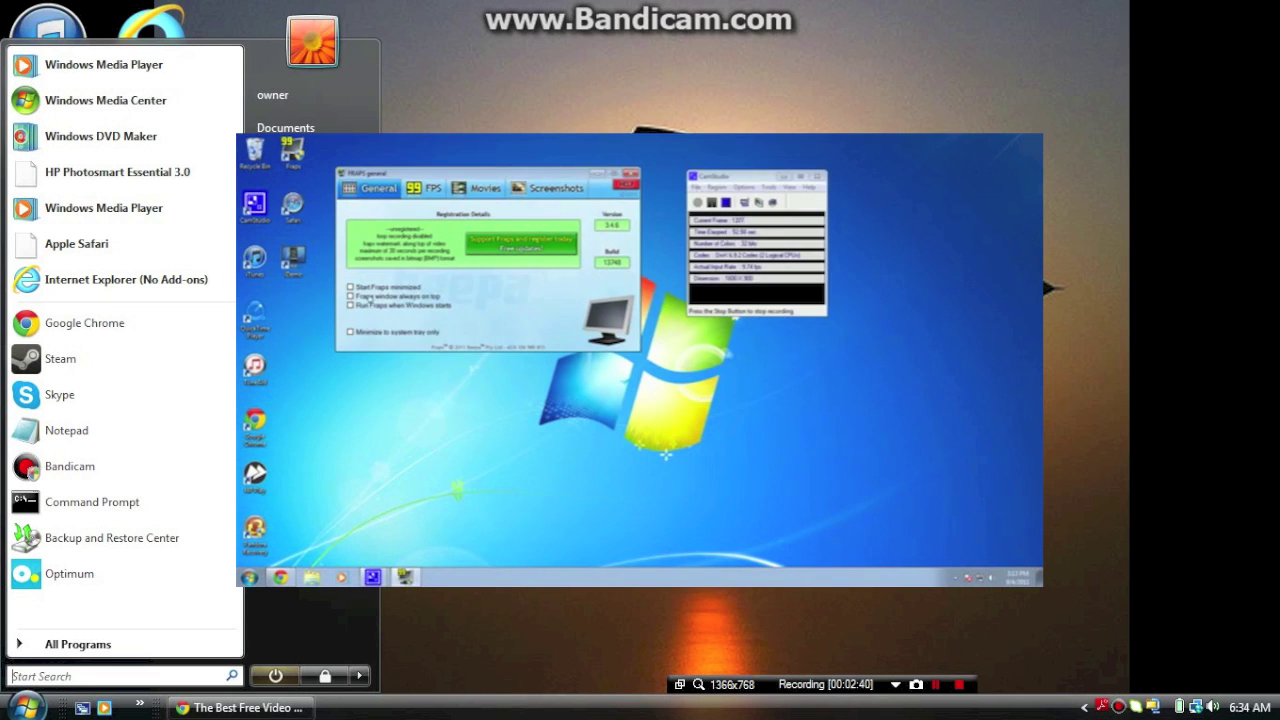
- Dismiss the Start menu while the installer places the ezvid desktop shortcut
key("Escape")
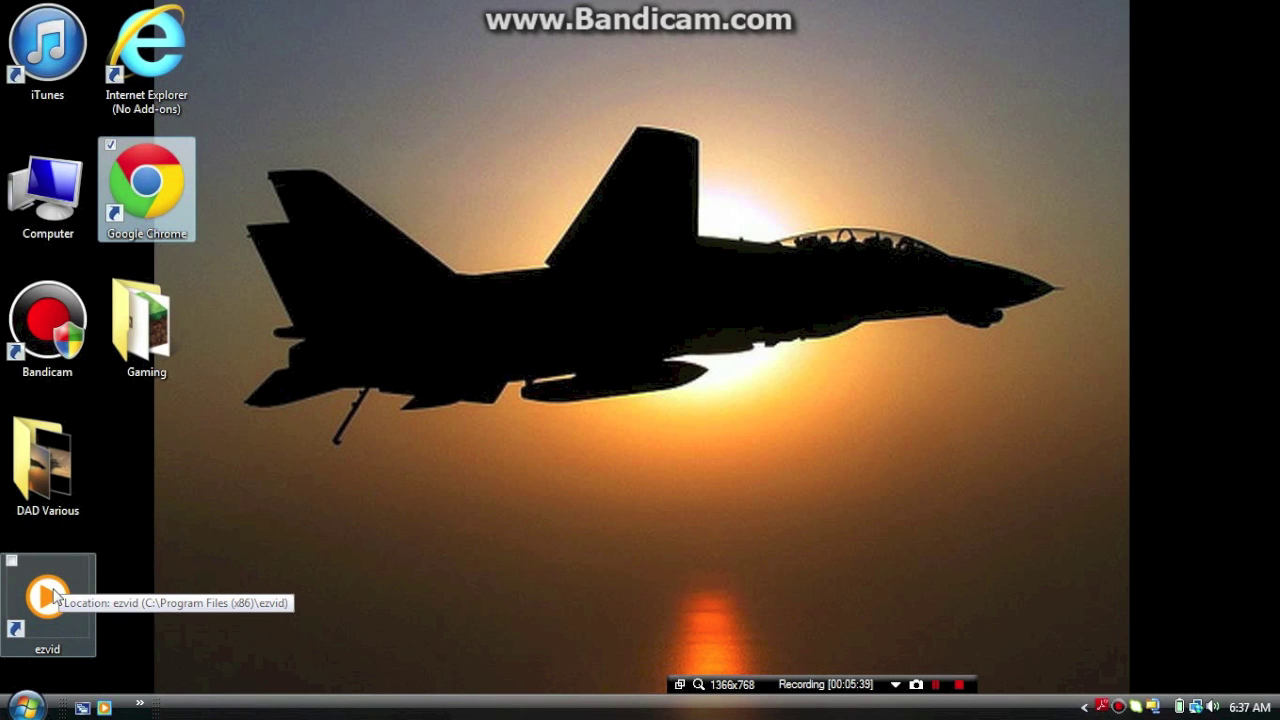
- Launch Ezvid from its desktop shortcut, keep the current colour scheme, and dismiss the already-open error
double_click(55, 597)
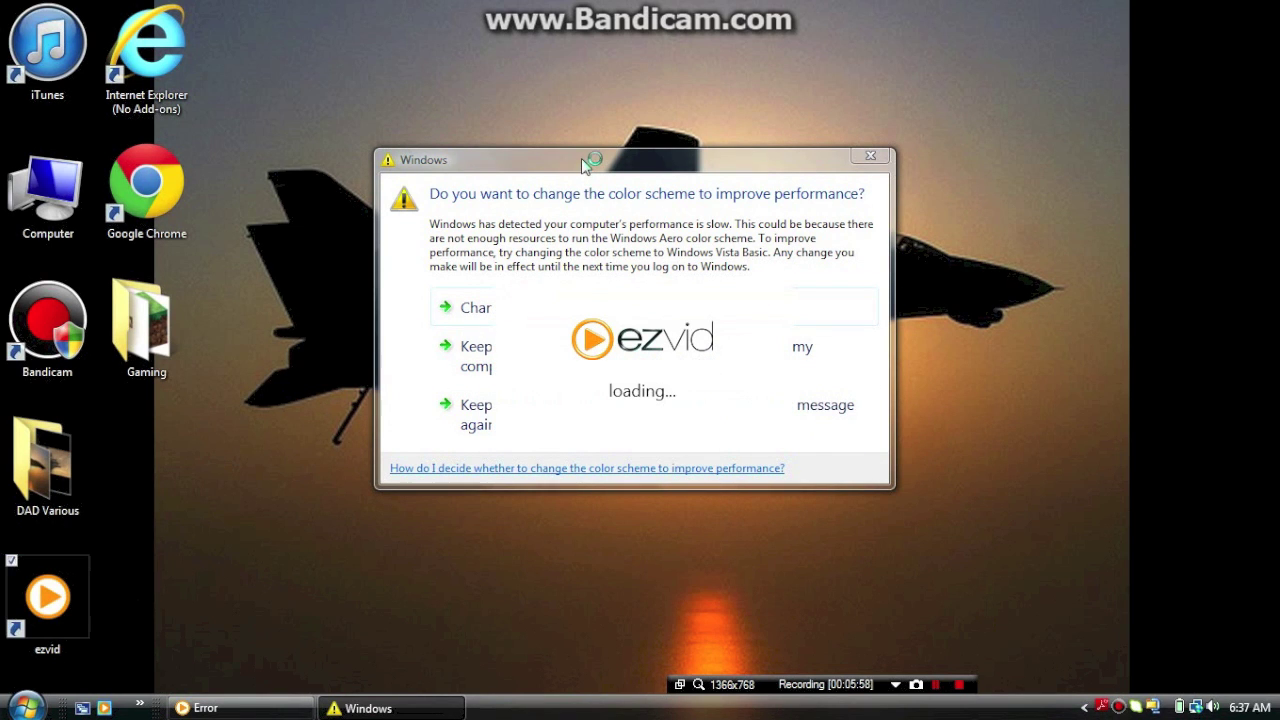
left_click_drag(620, 160, 625, 163)
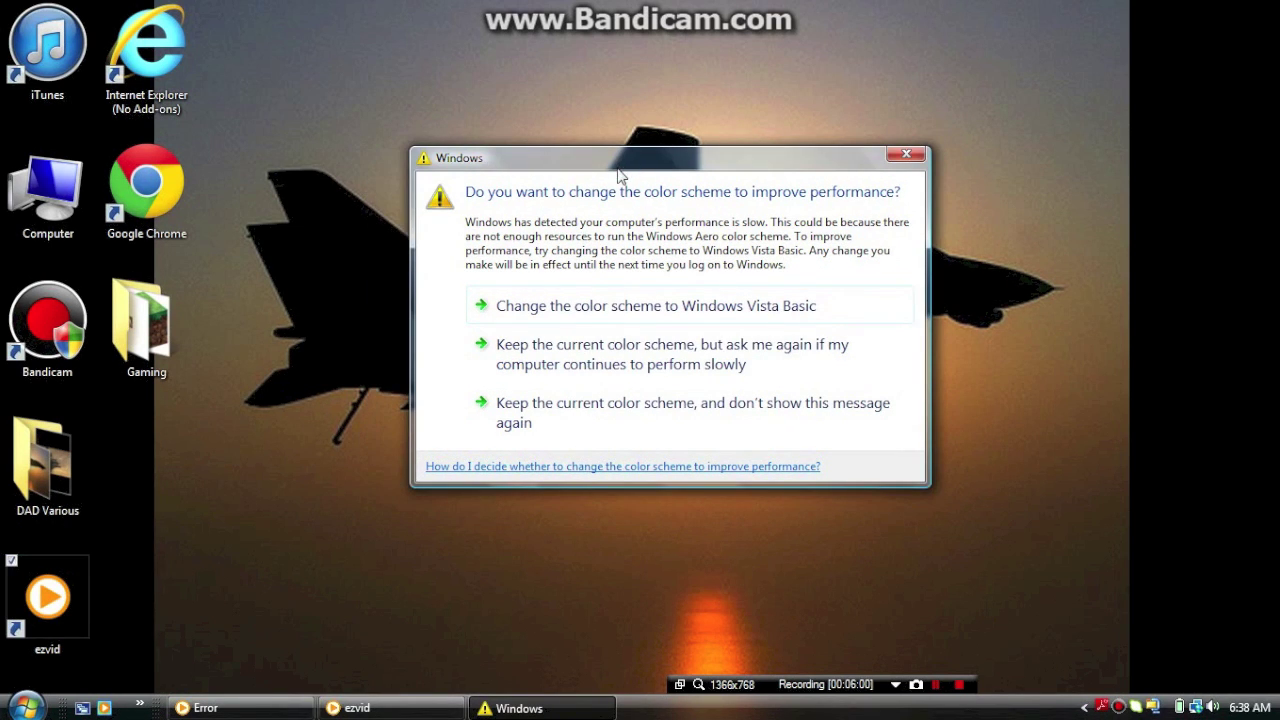
left_click(541, 405)
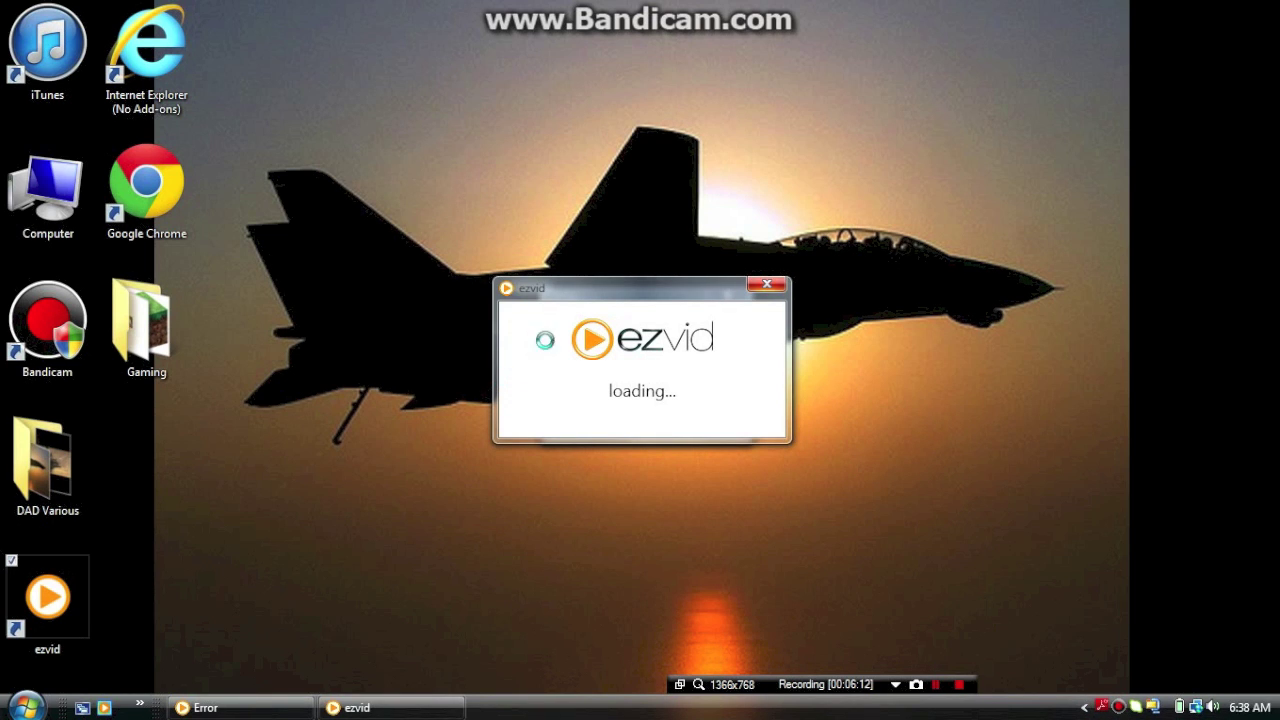
left_click_drag(590, 296, 577, 321)
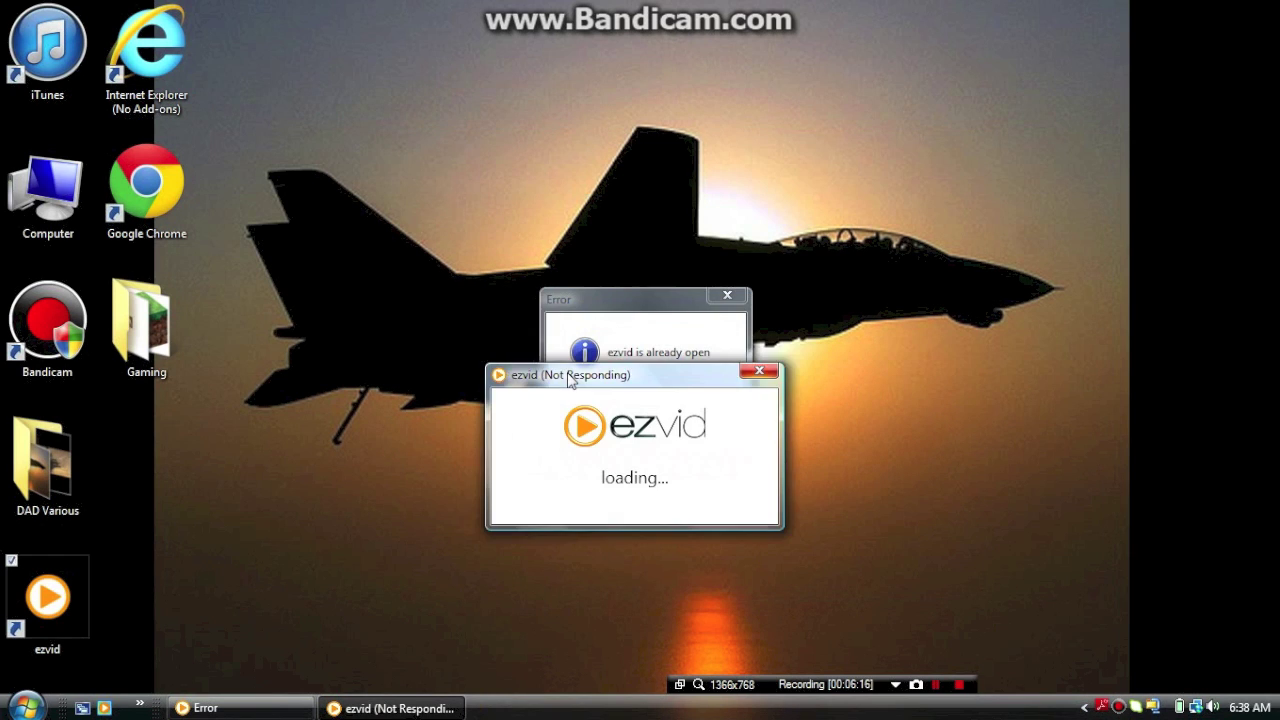
left_click(734, 295)
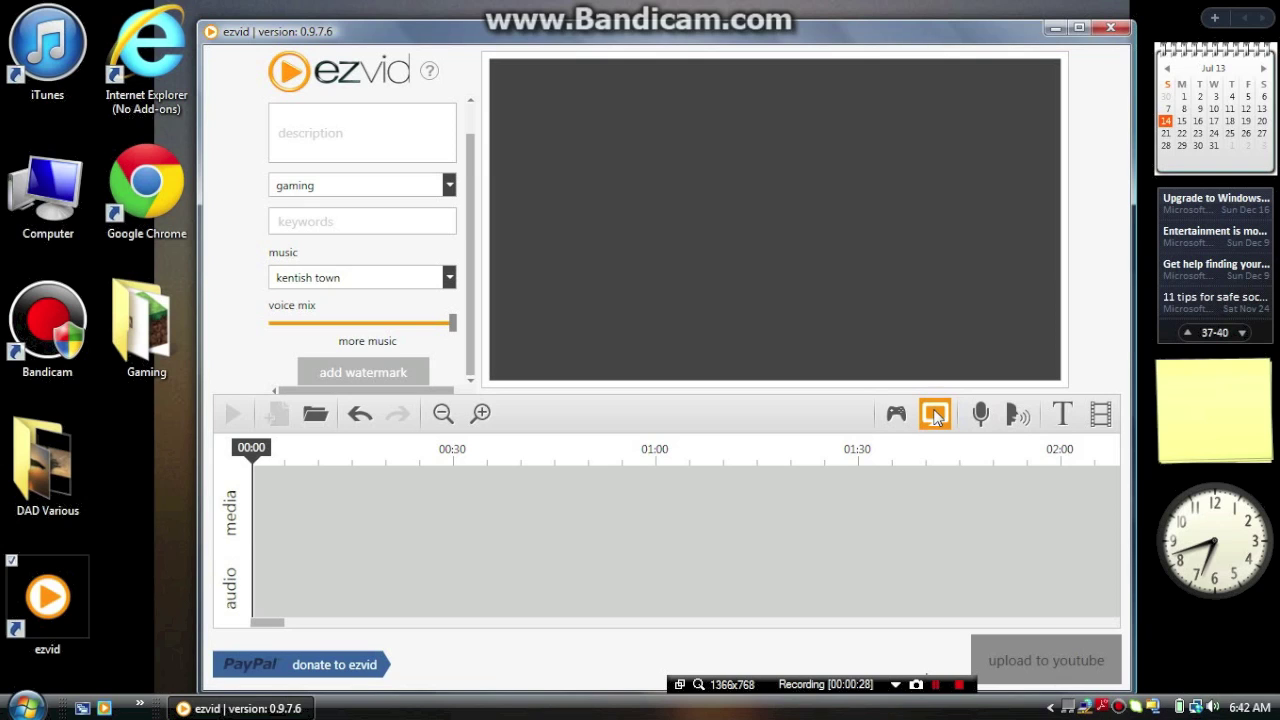
- Record a desktop clip using Ezvid's advanced screen capture options
left_click(934, 414)
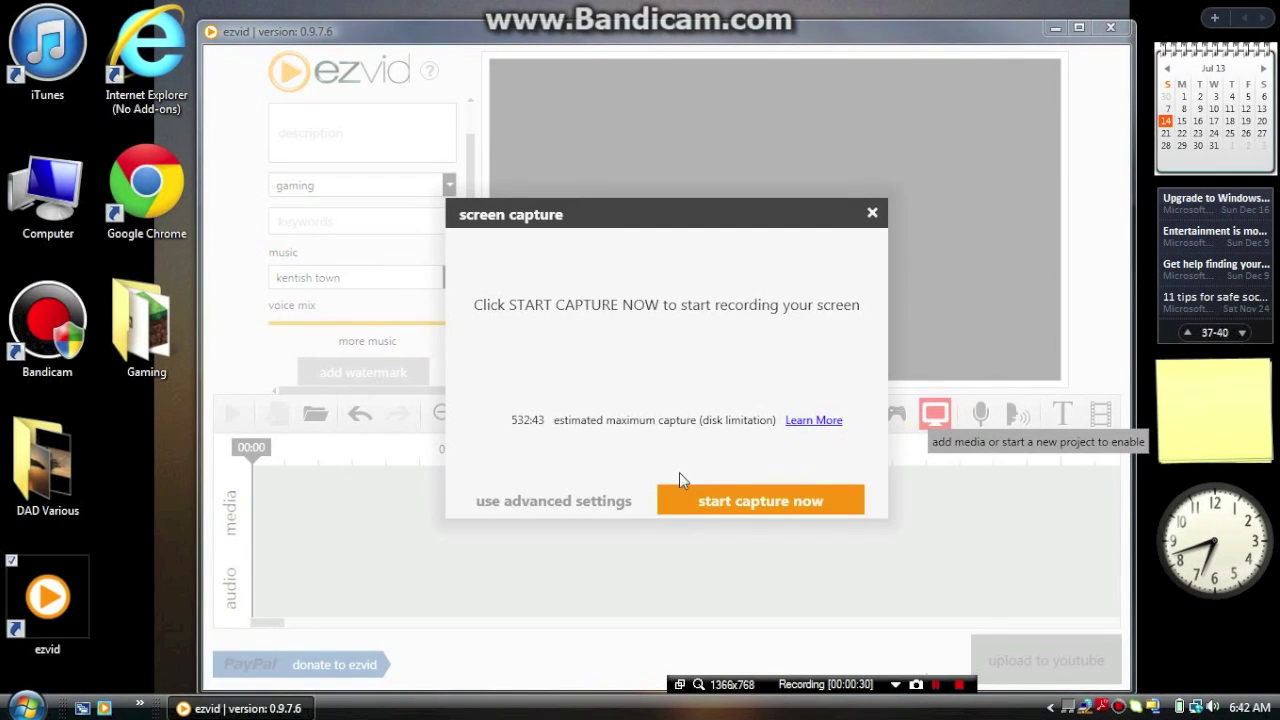
left_click(816, 424)
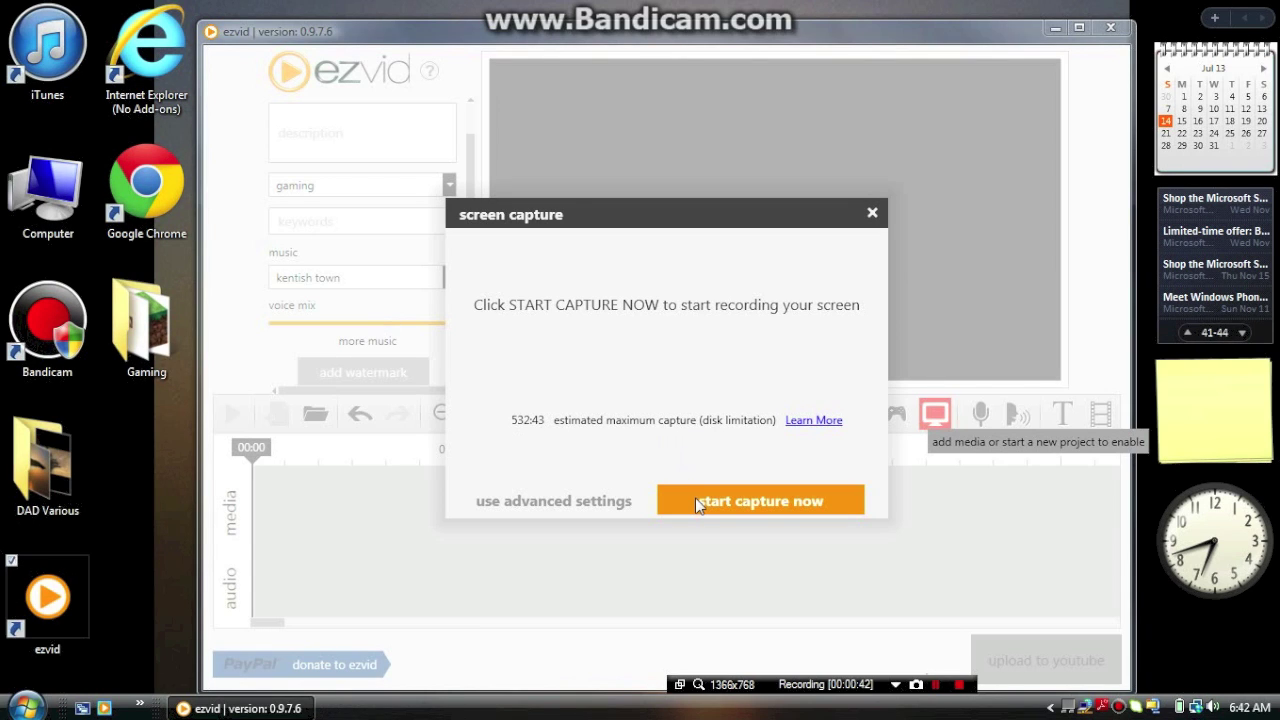
left_click(600, 500)
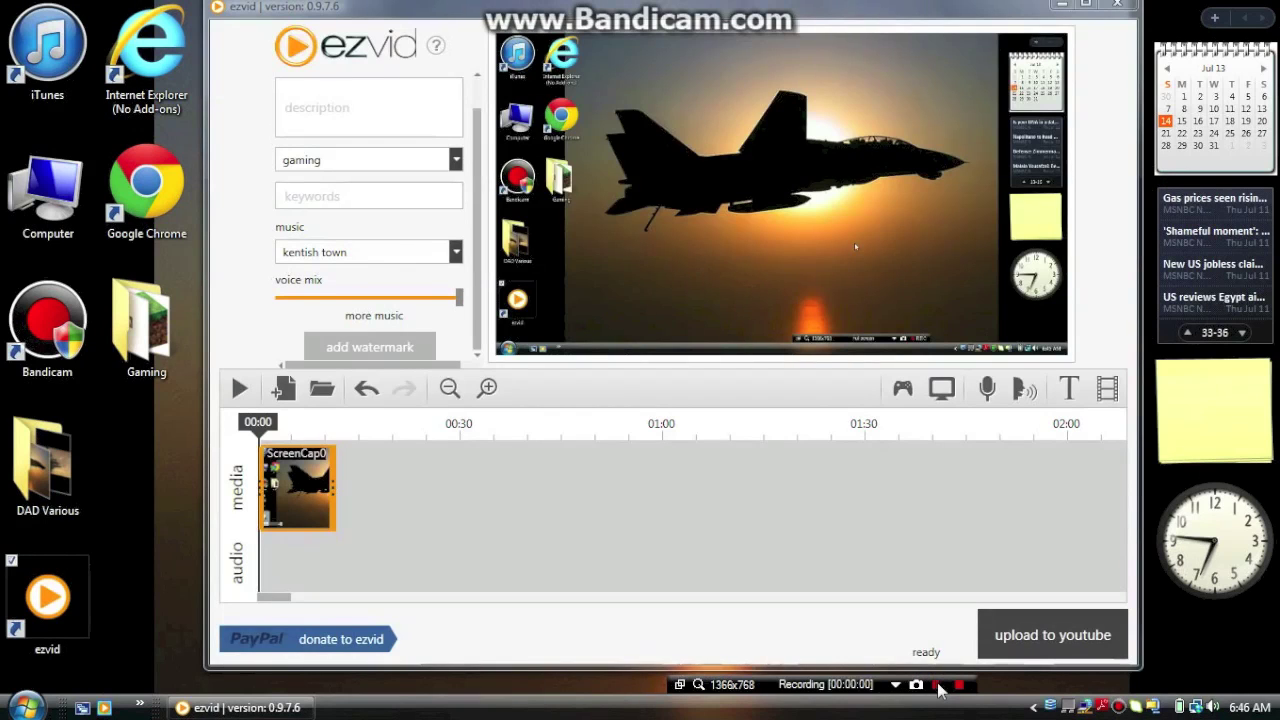
left_click(937, 686)
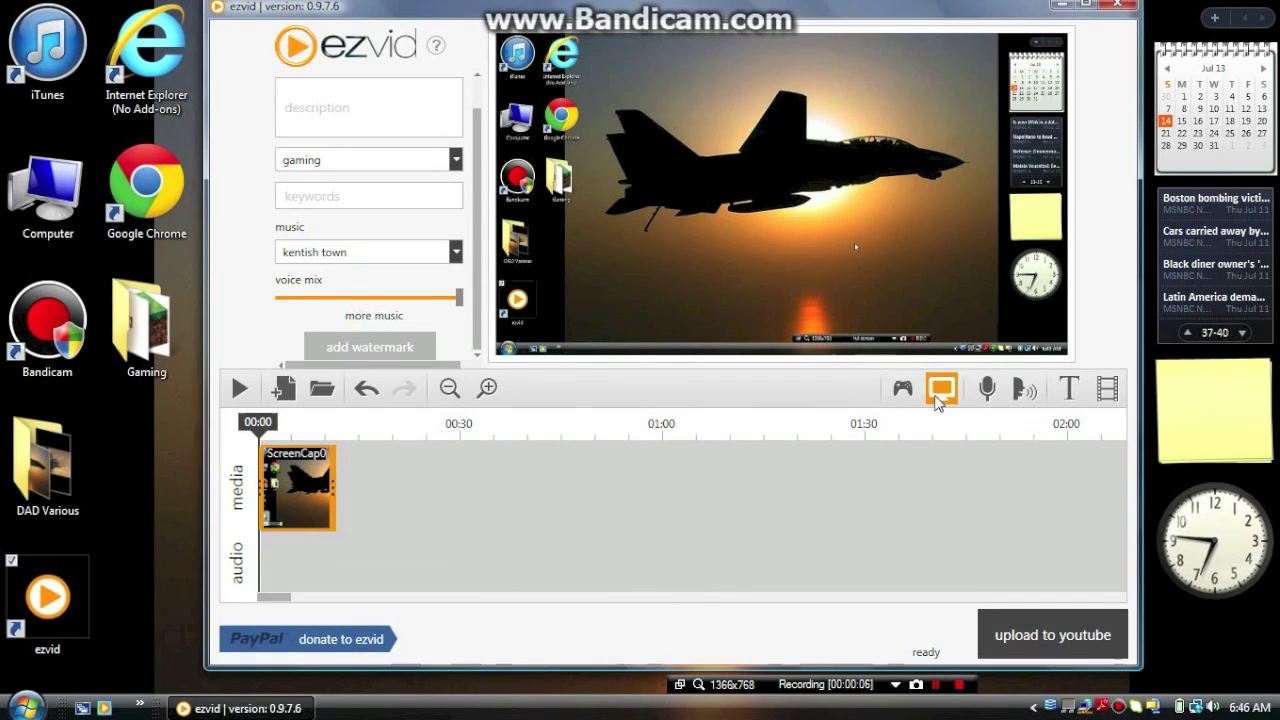
- Record a second advanced screen capture with microphone on, then relaunch Ezvid from the desktop
left_click(940, 392)
left_click(600, 473)
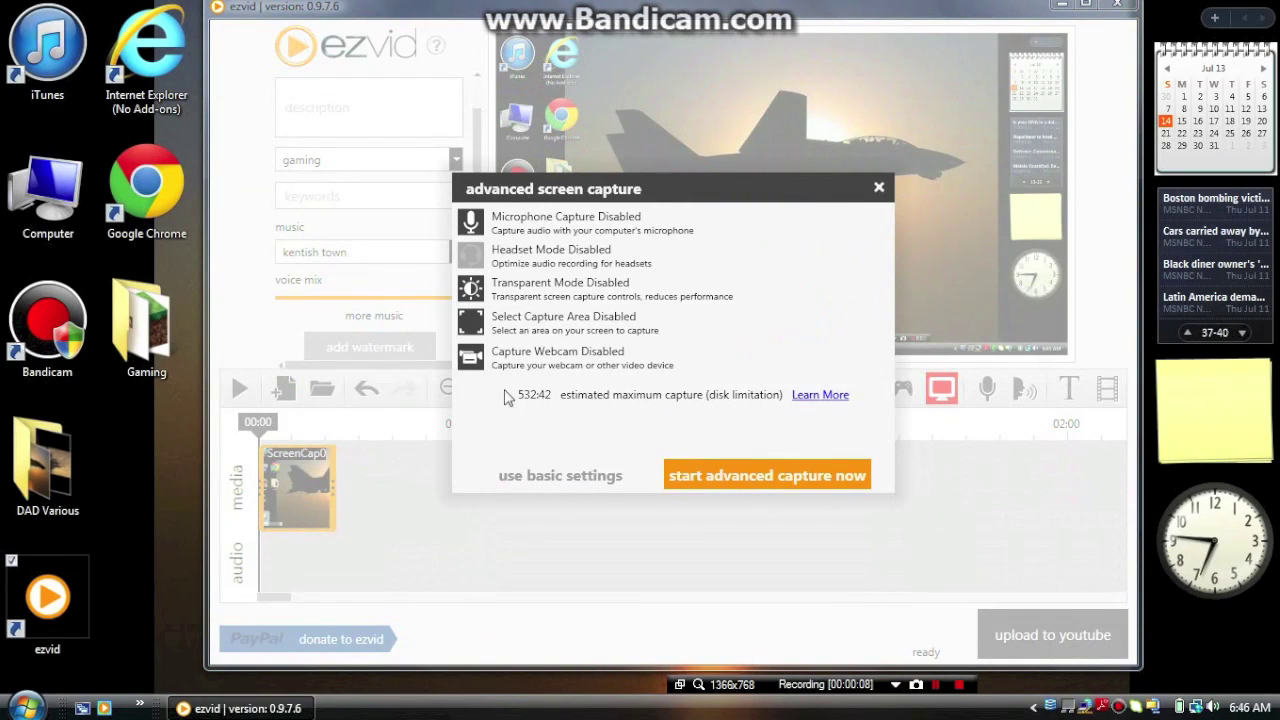
left_click(470, 220)
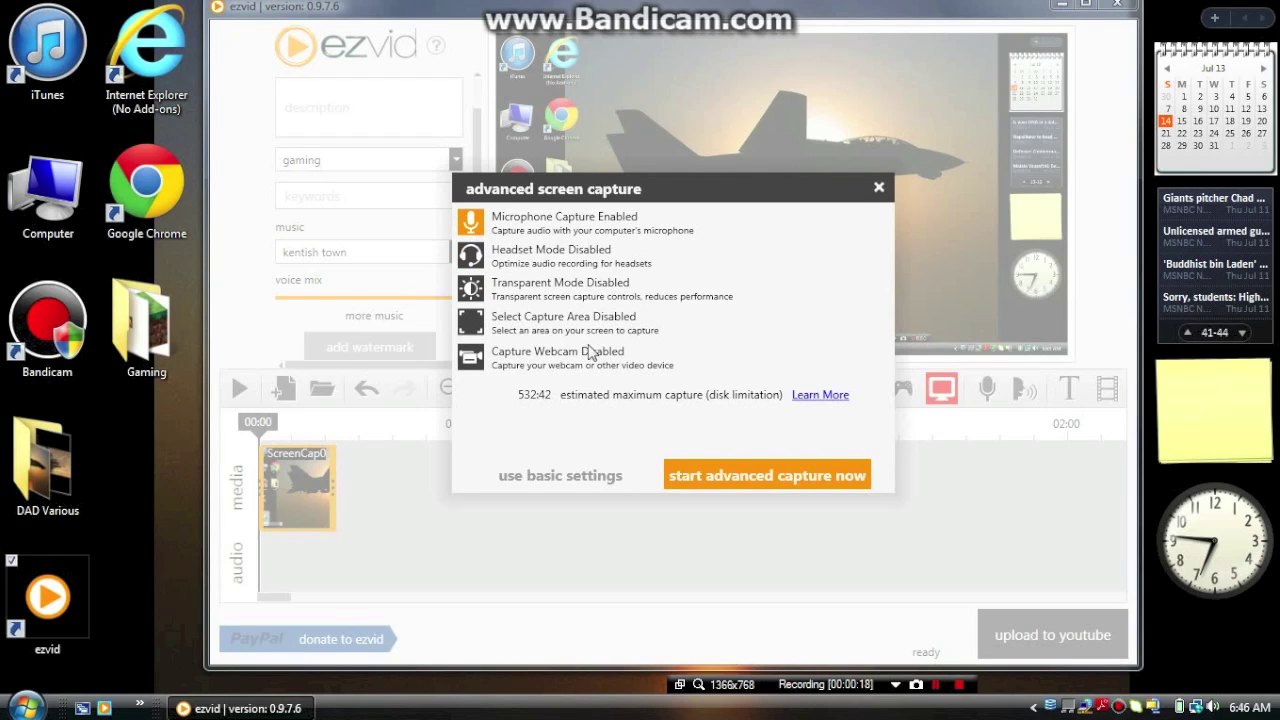
left_click(690, 476)
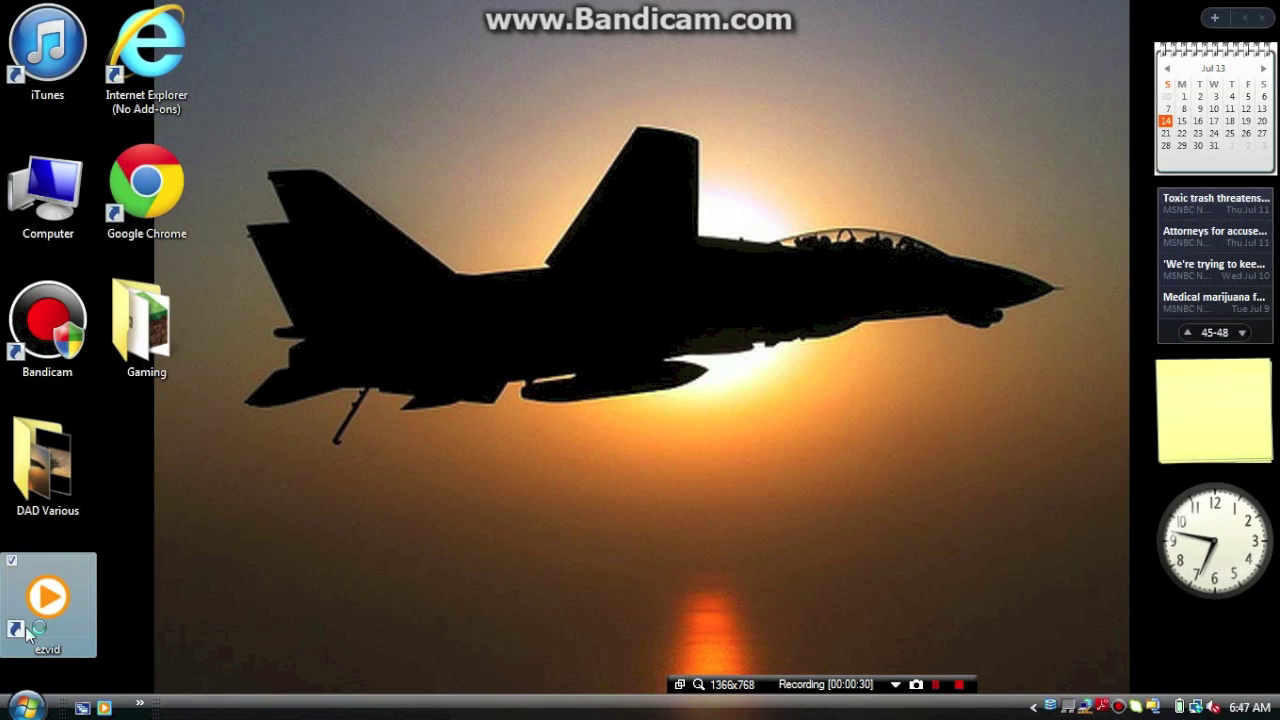
double_click(29, 633)
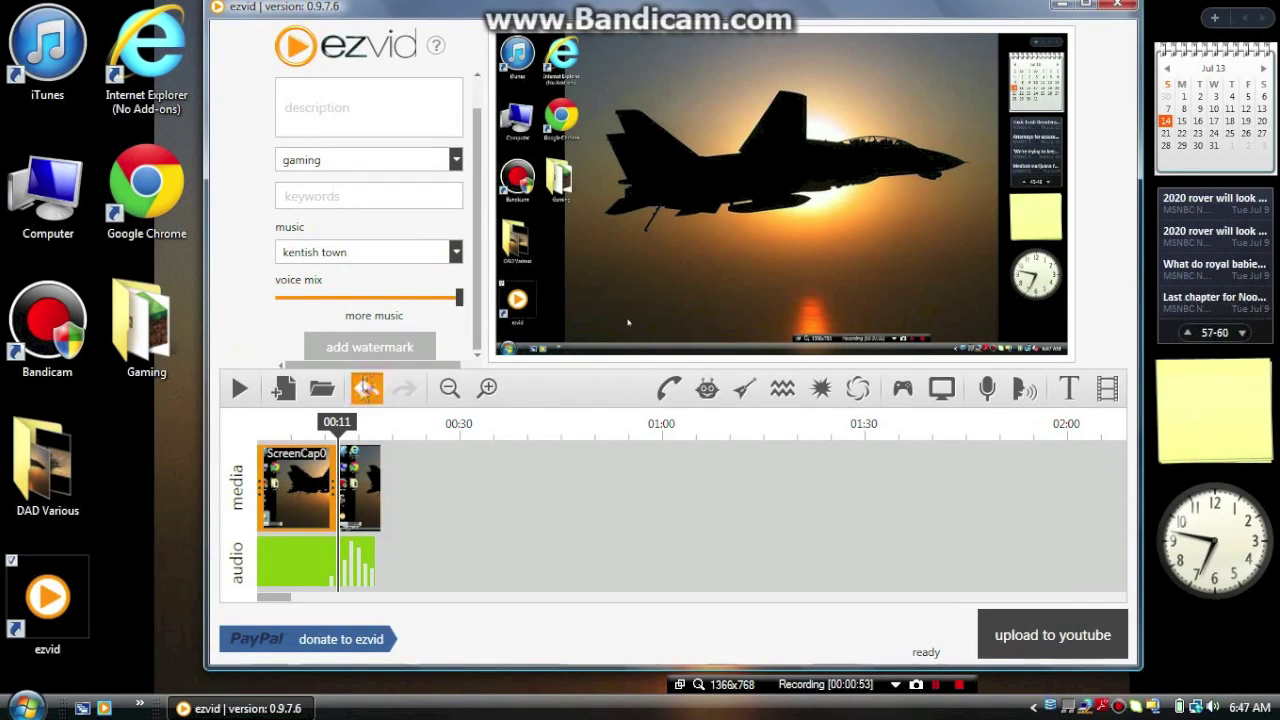
- Set voice mix fully to favor speech, choose silent machine music, and preview the project
left_click_drag(414, 307, 380, 300)
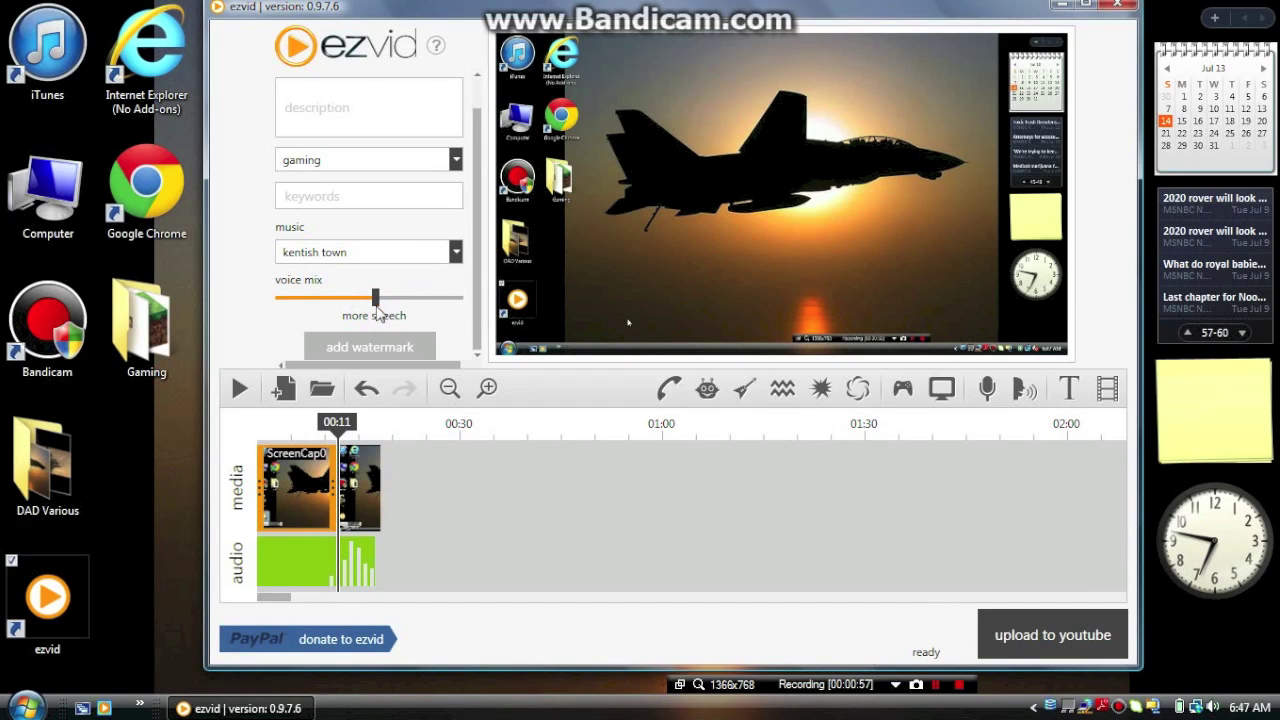
left_click_drag(377, 300, 273, 304)
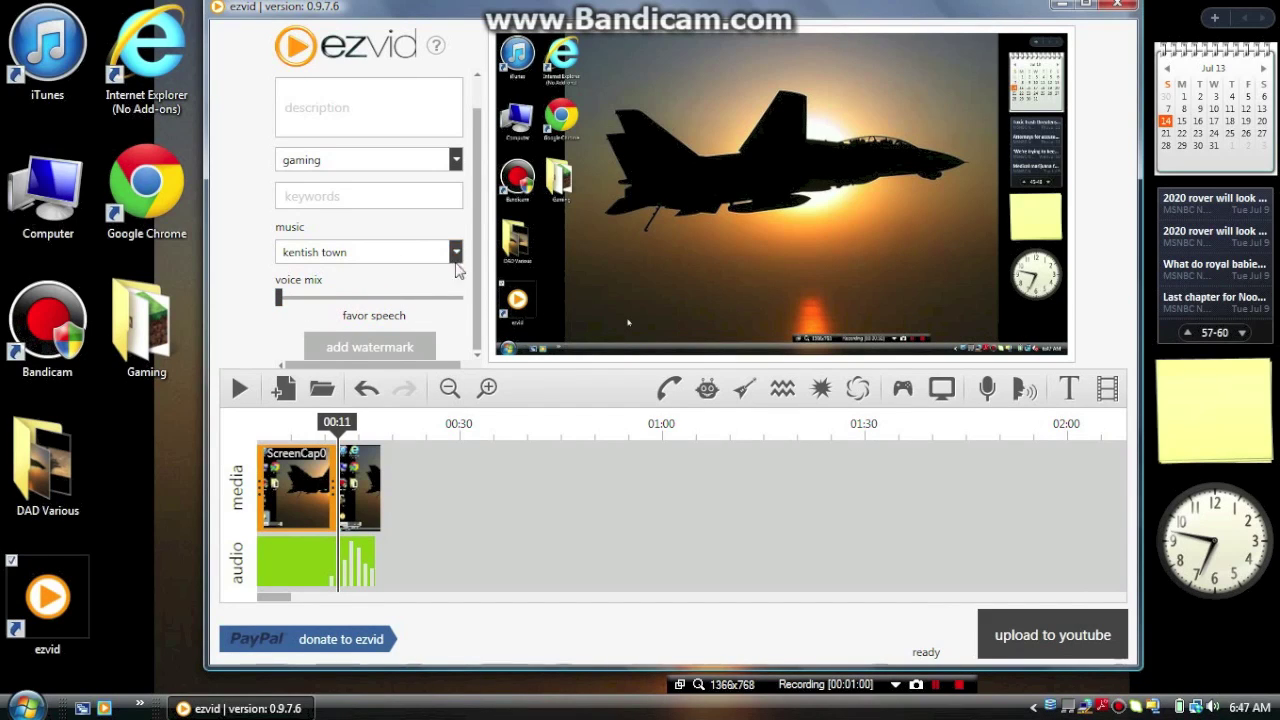
left_click(455, 252)
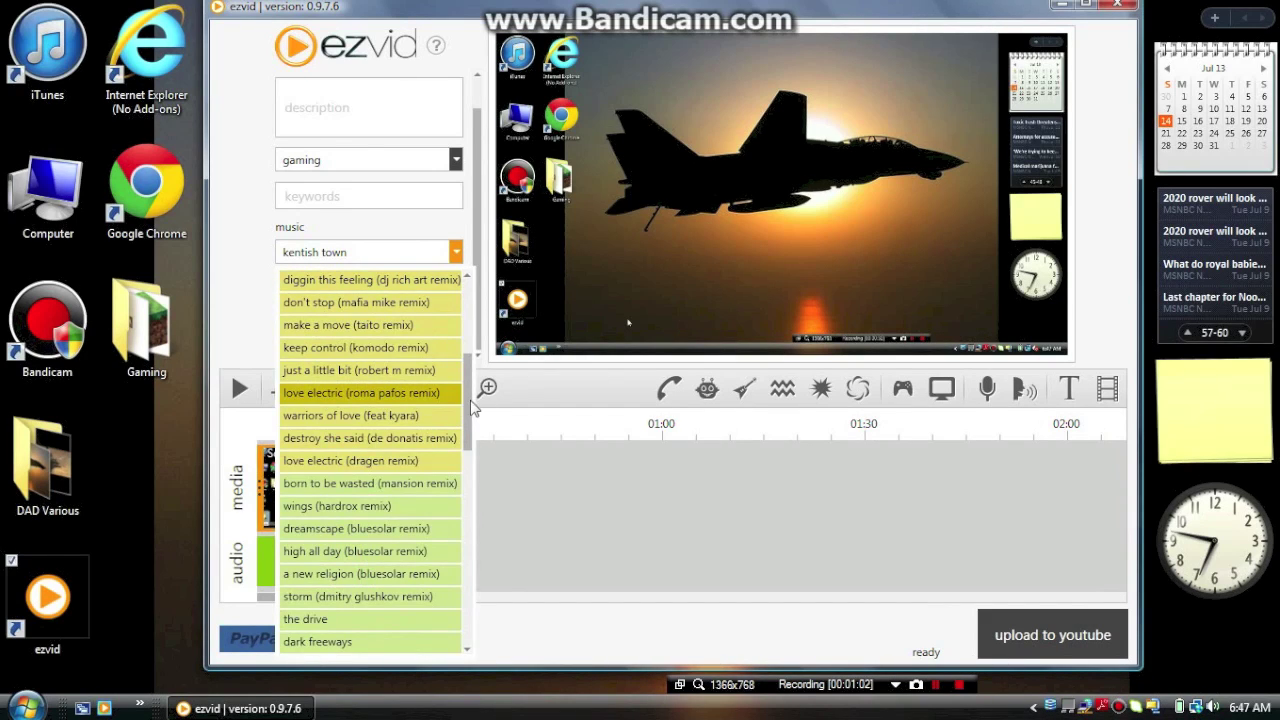
left_click_drag(474, 405, 455, 615)
left_click(420, 622)
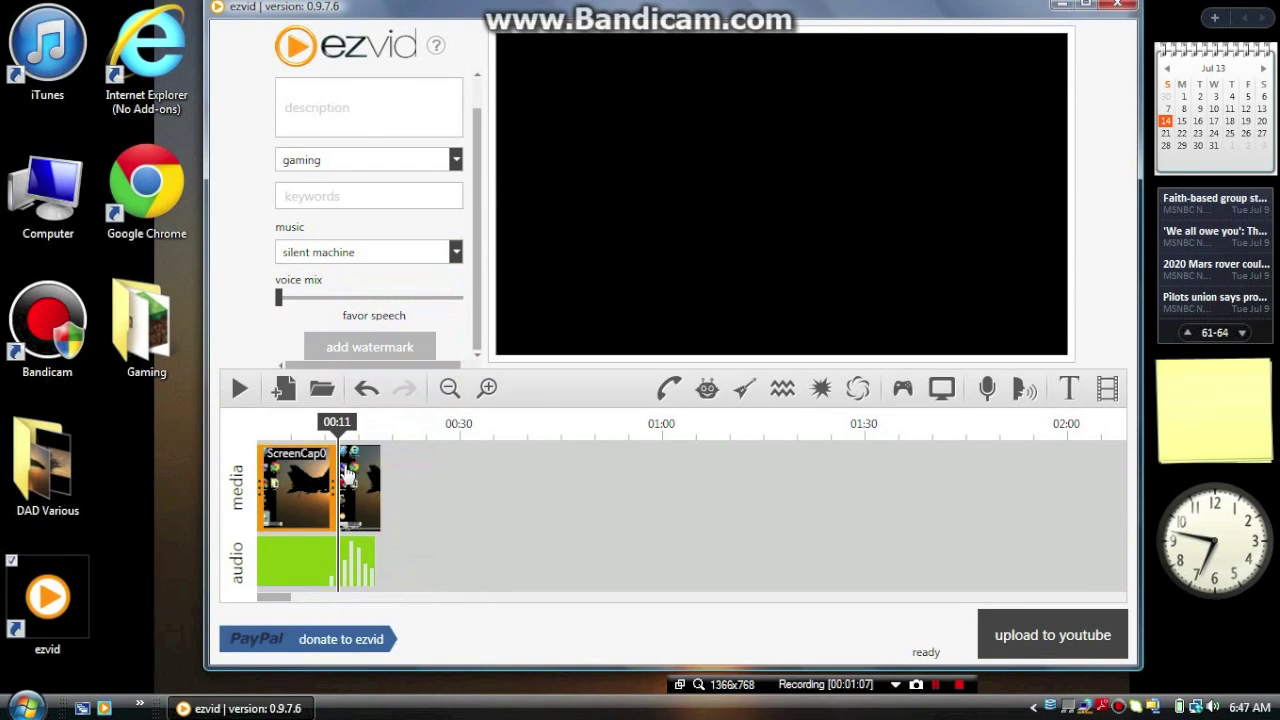
key("space")
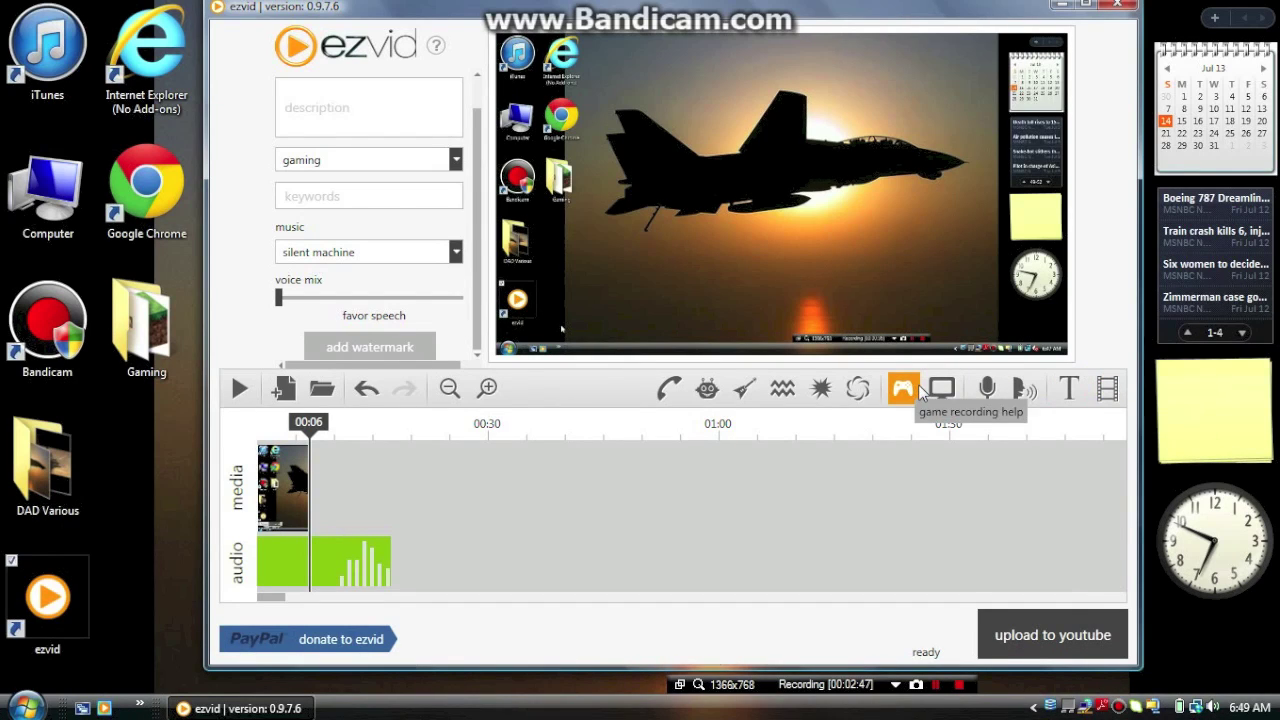
- Agree to the YouTube upload terms, sign in to the Google account and authorize Ezvid
left_click(1064, 638)
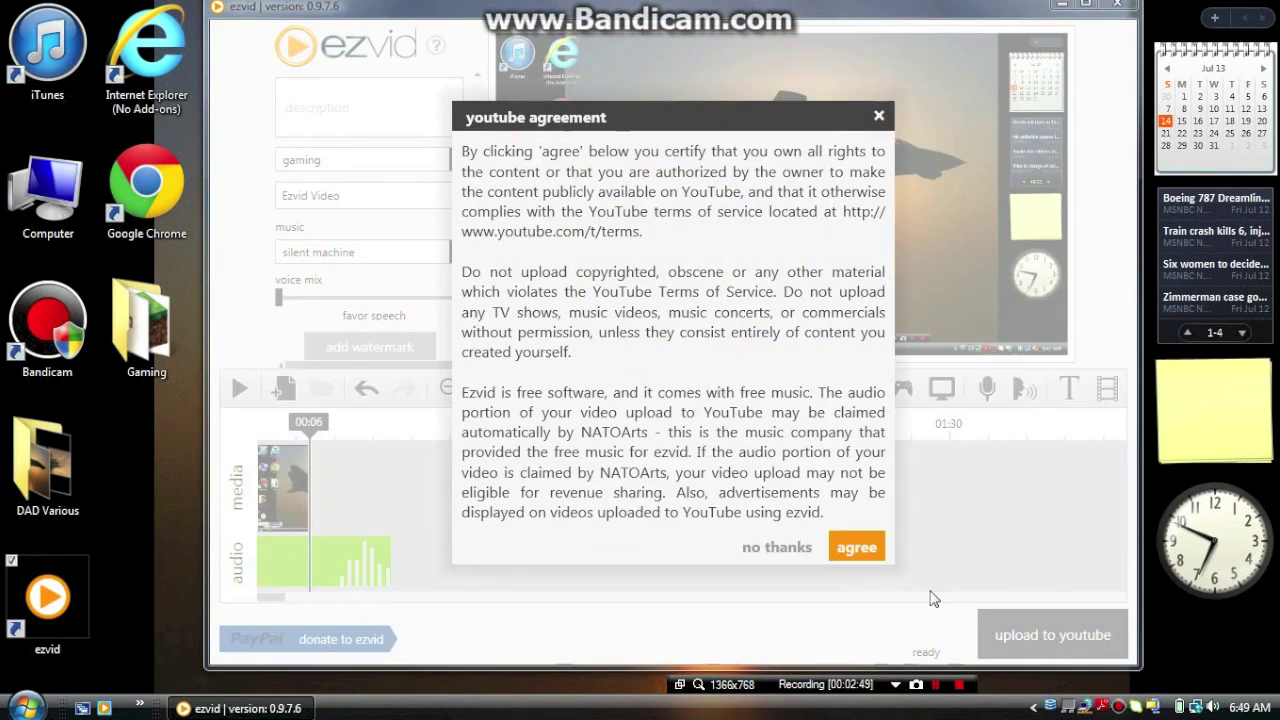
left_click(851, 545)
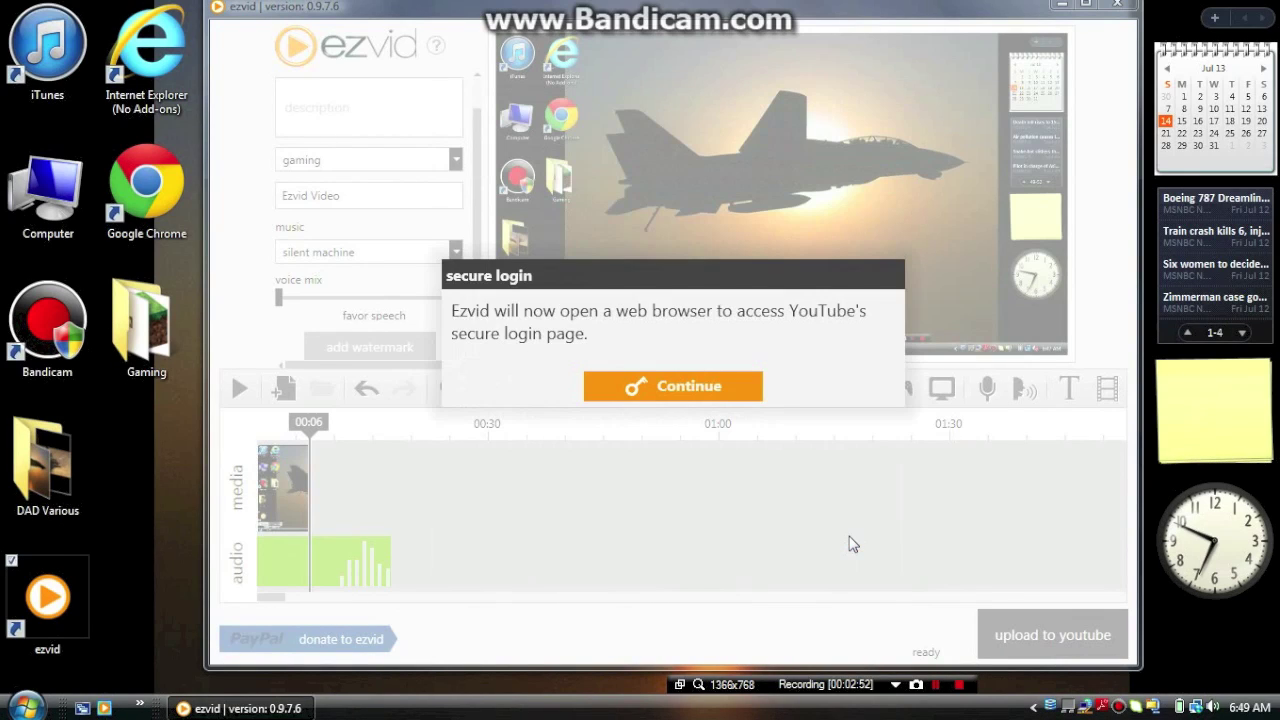
left_click(745, 383)
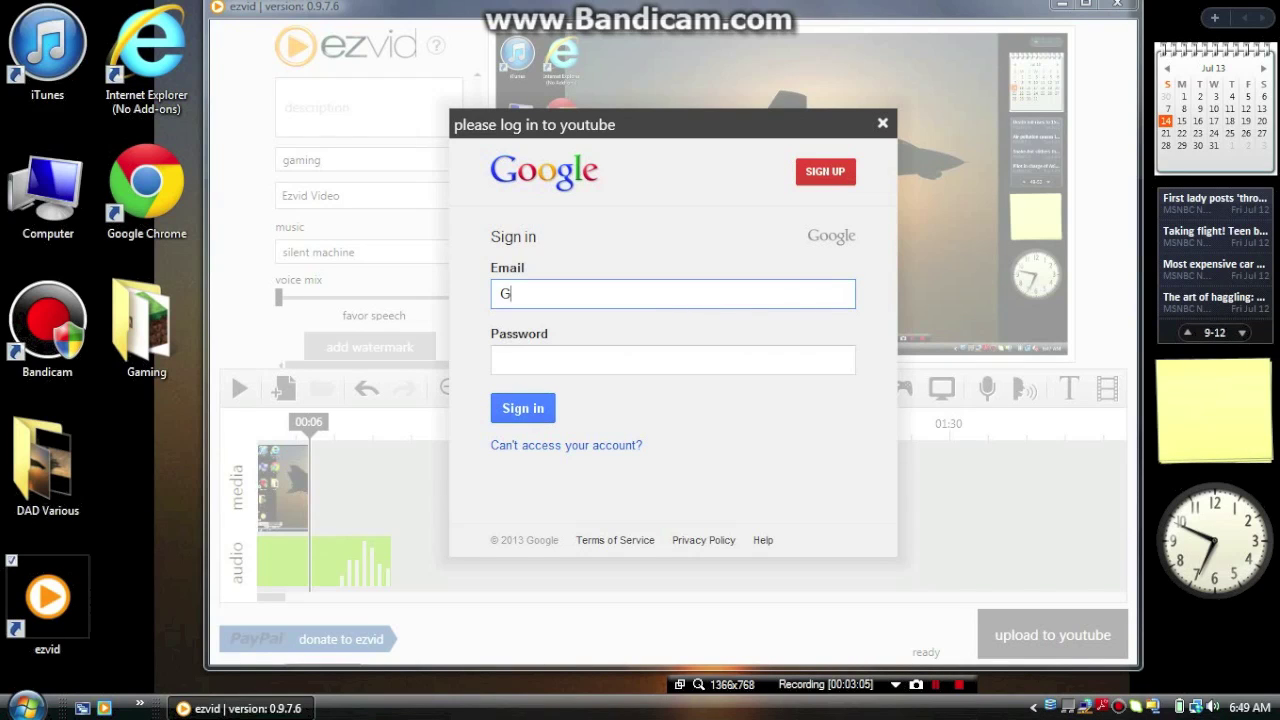
type("al")
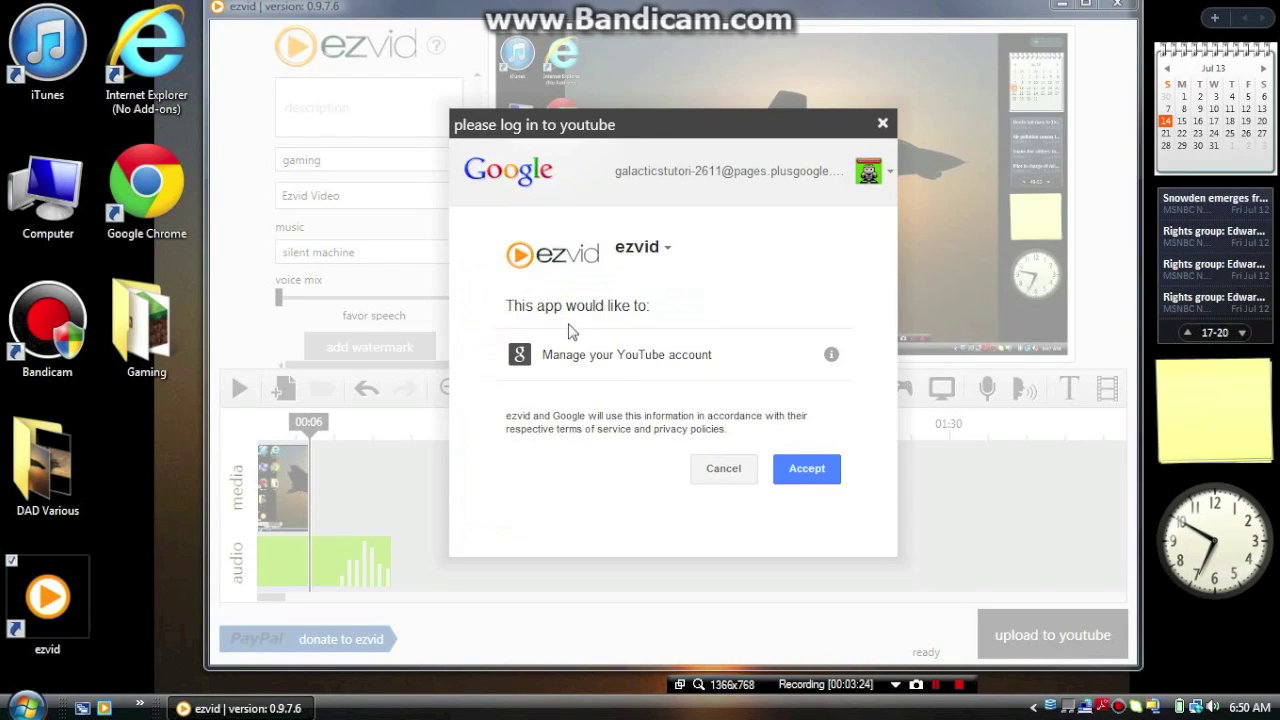
left_click(818, 484)
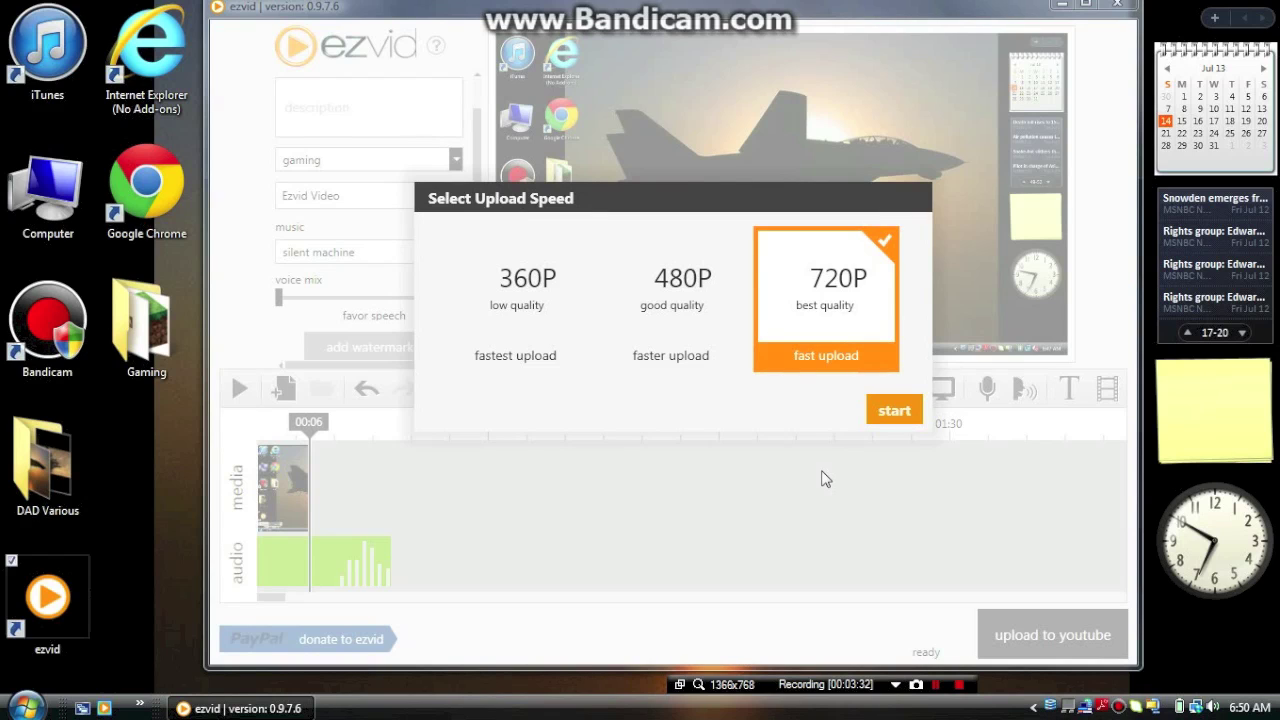
- Render and upload the video at 720P, then launch Google Chrome from the desktop
left_click(878, 413)
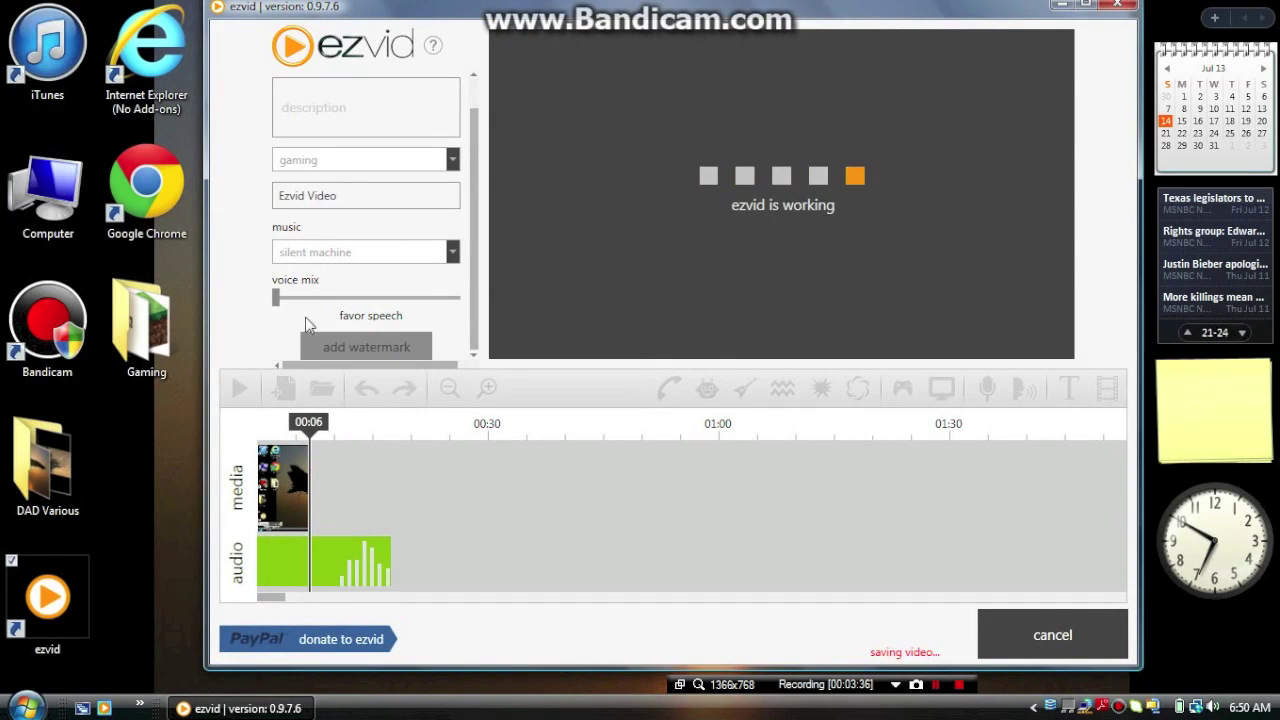
scroll(305, 317, "up", 1)
scroll(313, 349, "down", 1)
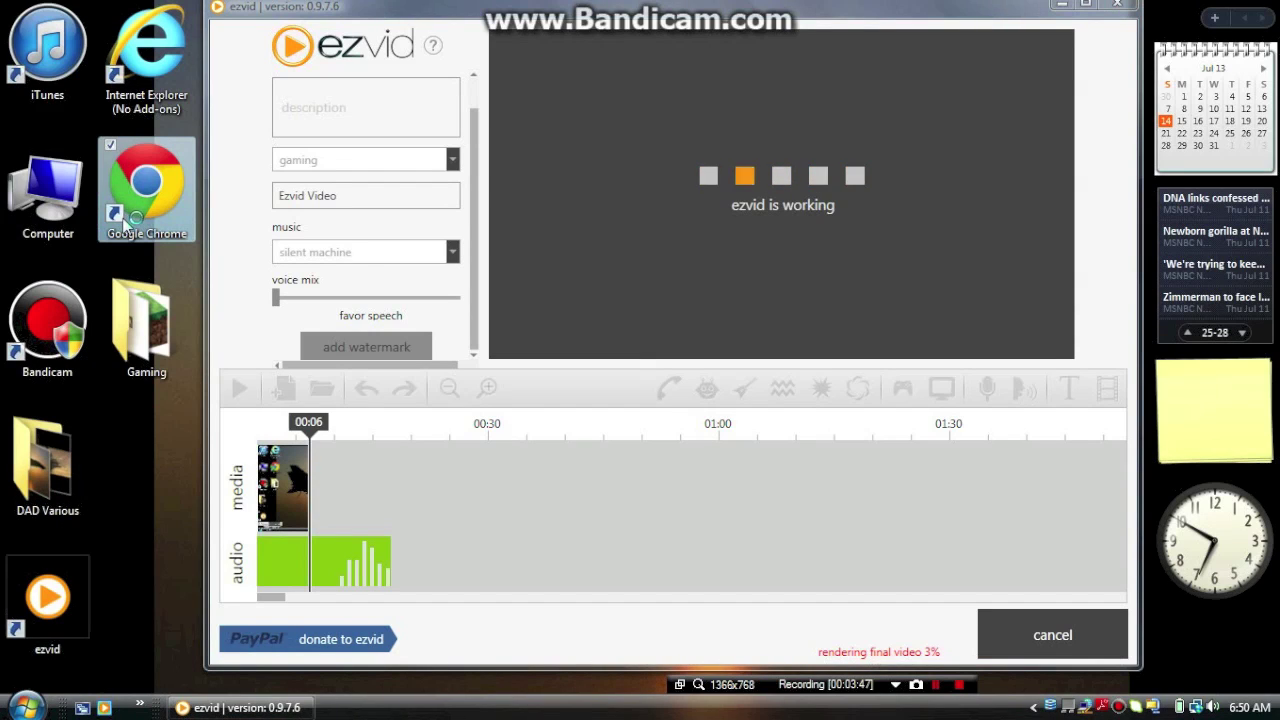
double_click(125, 225)
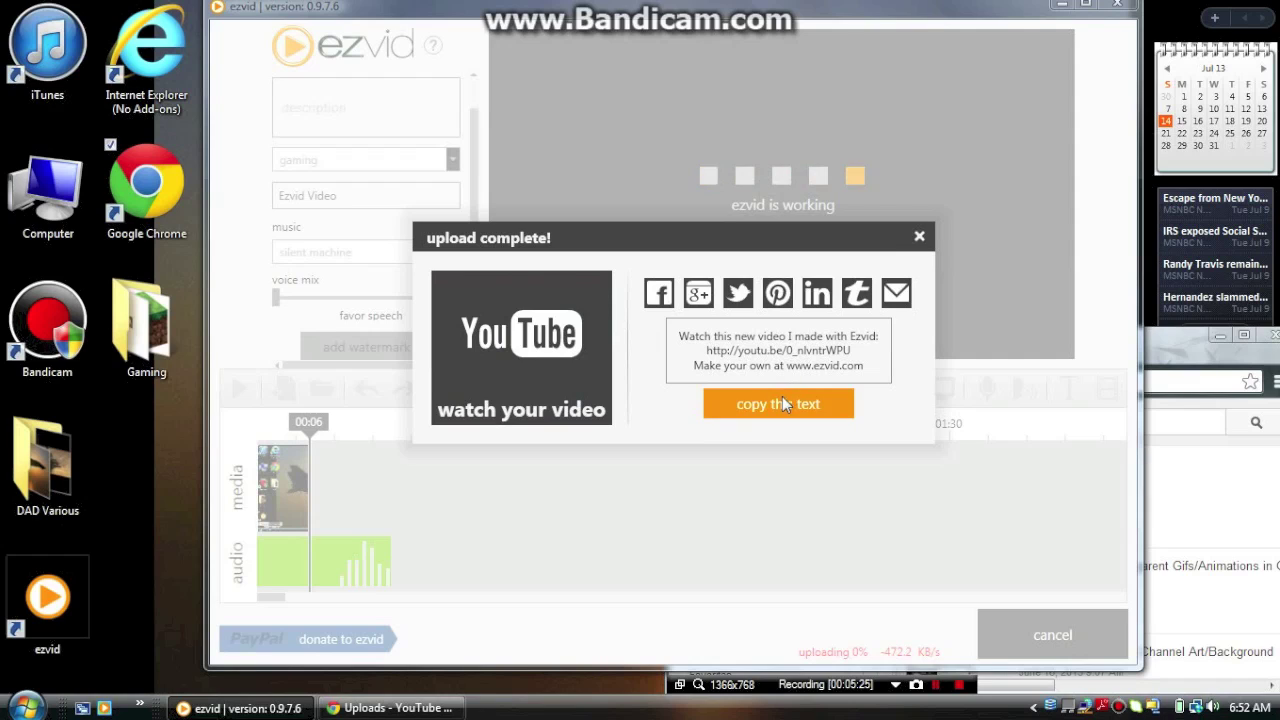
- Open the uploaded video's watch page, then move and enlarge the Chrome window
left_click(578, 350)
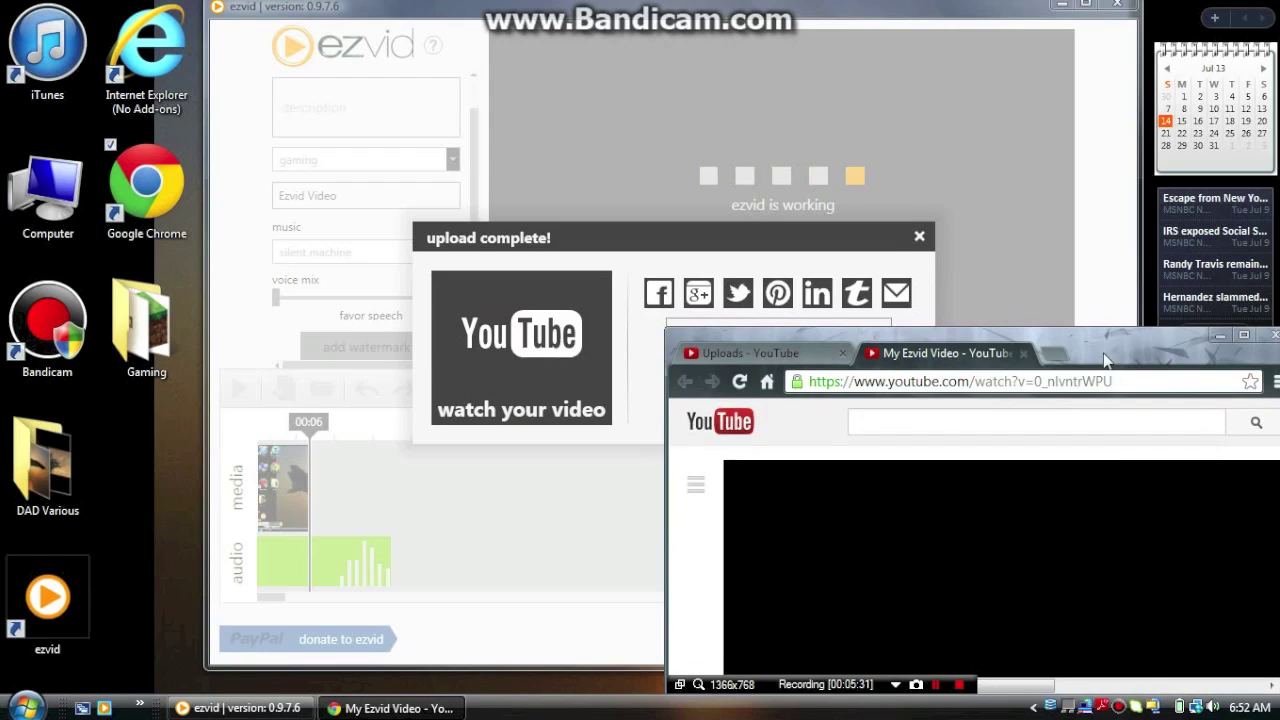
left_click_drag(1095, 349, 885, 62)
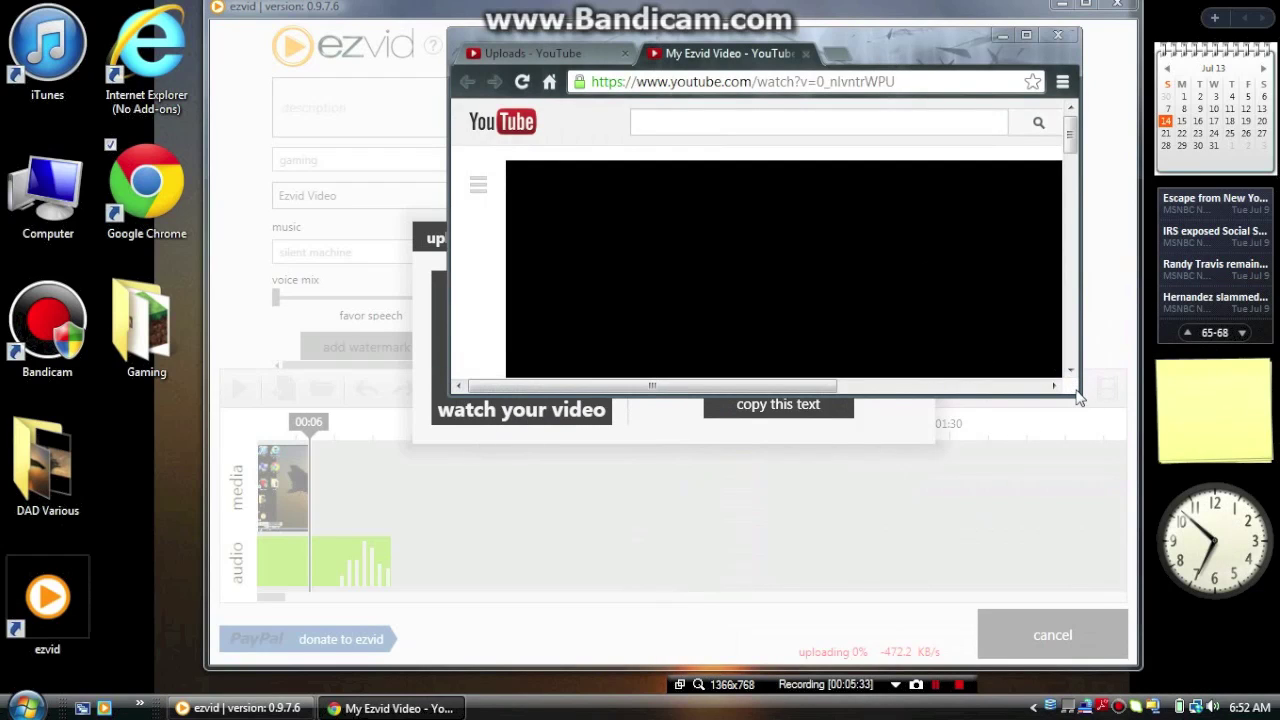
left_click_drag(1078, 397, 1258, 587)
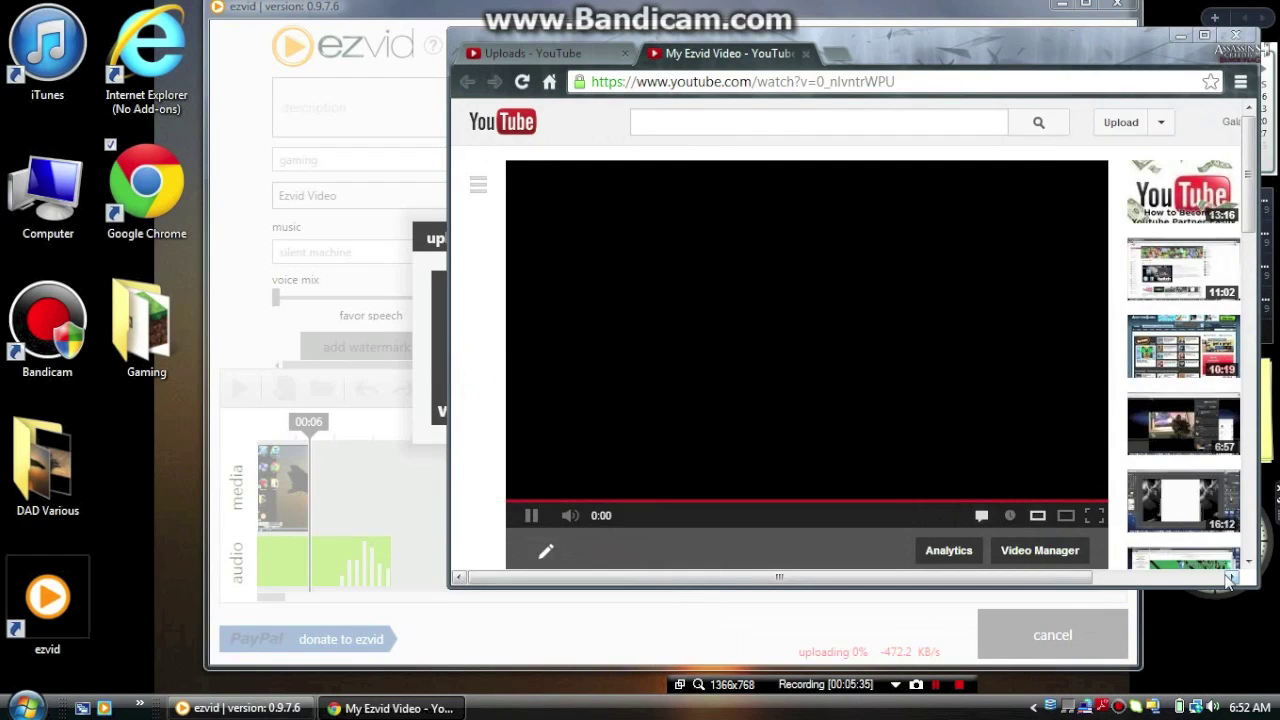
left_click_drag(1206, 588, 1205, 660)
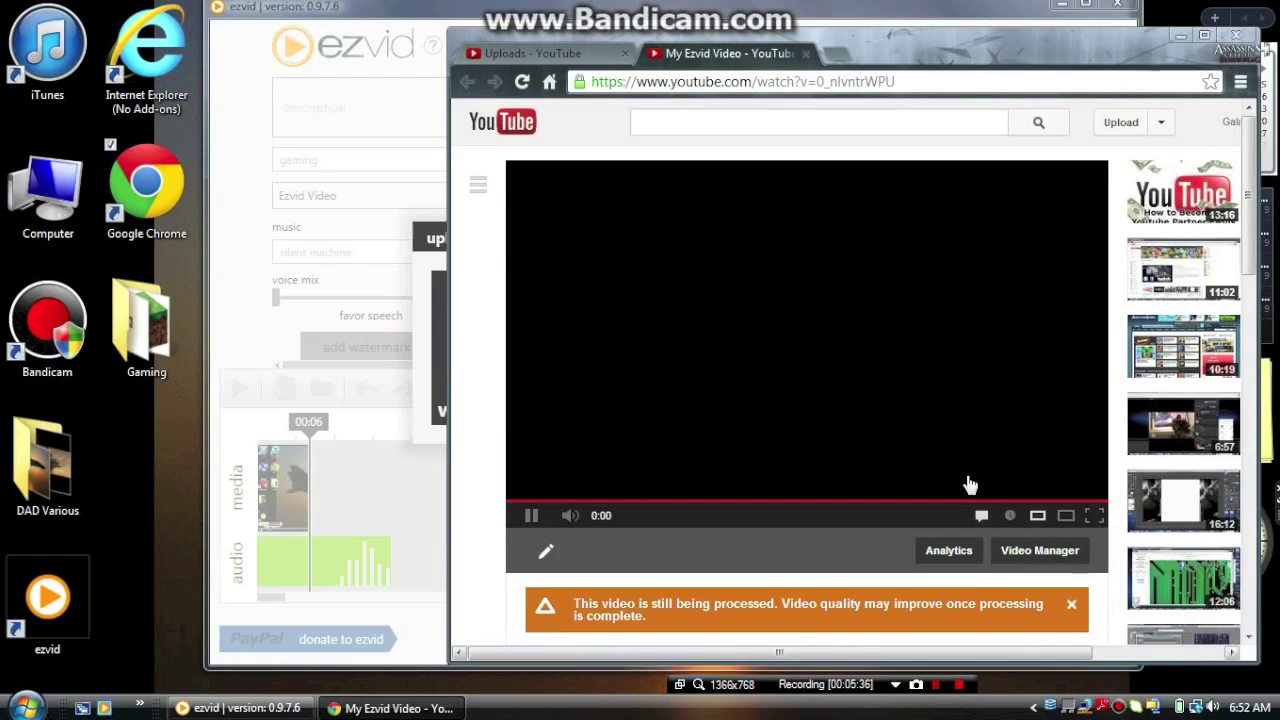
scroll(912, 452, "down", 3)
scroll(912, 452, "up", 3)
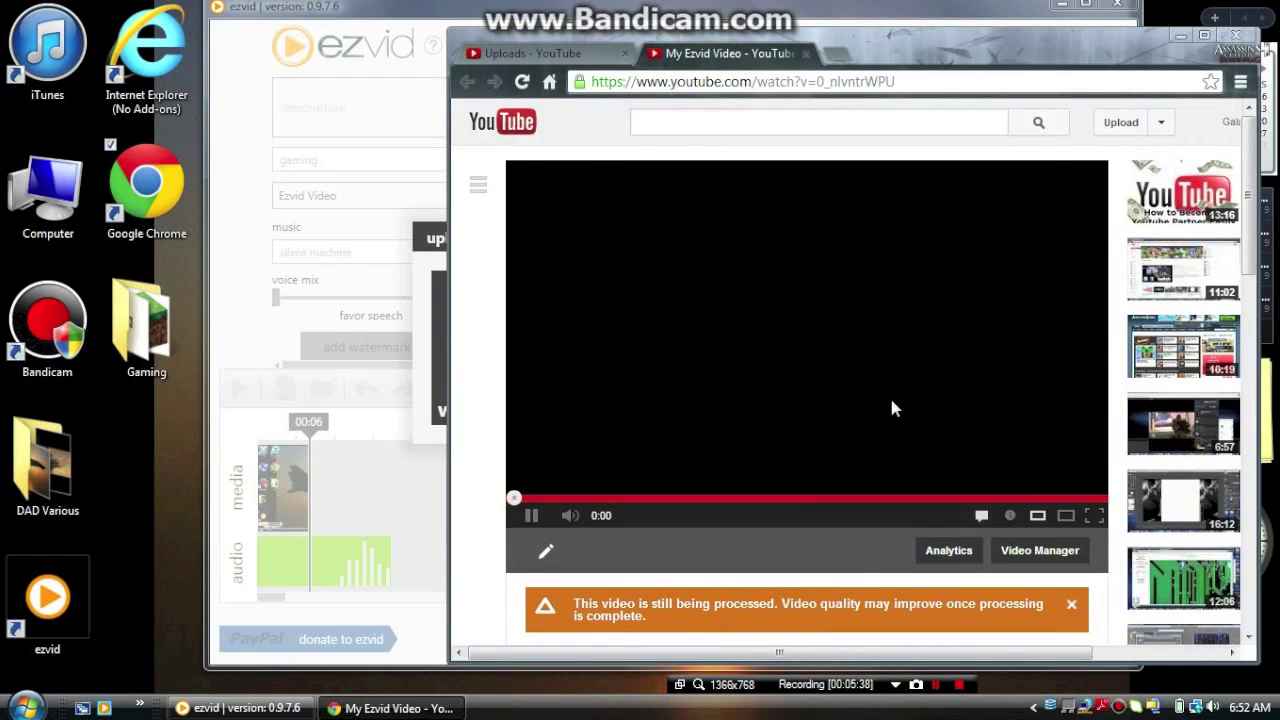
- Close the watch page, refresh the Uploads list and open the new video's settings
left_click(806, 54)
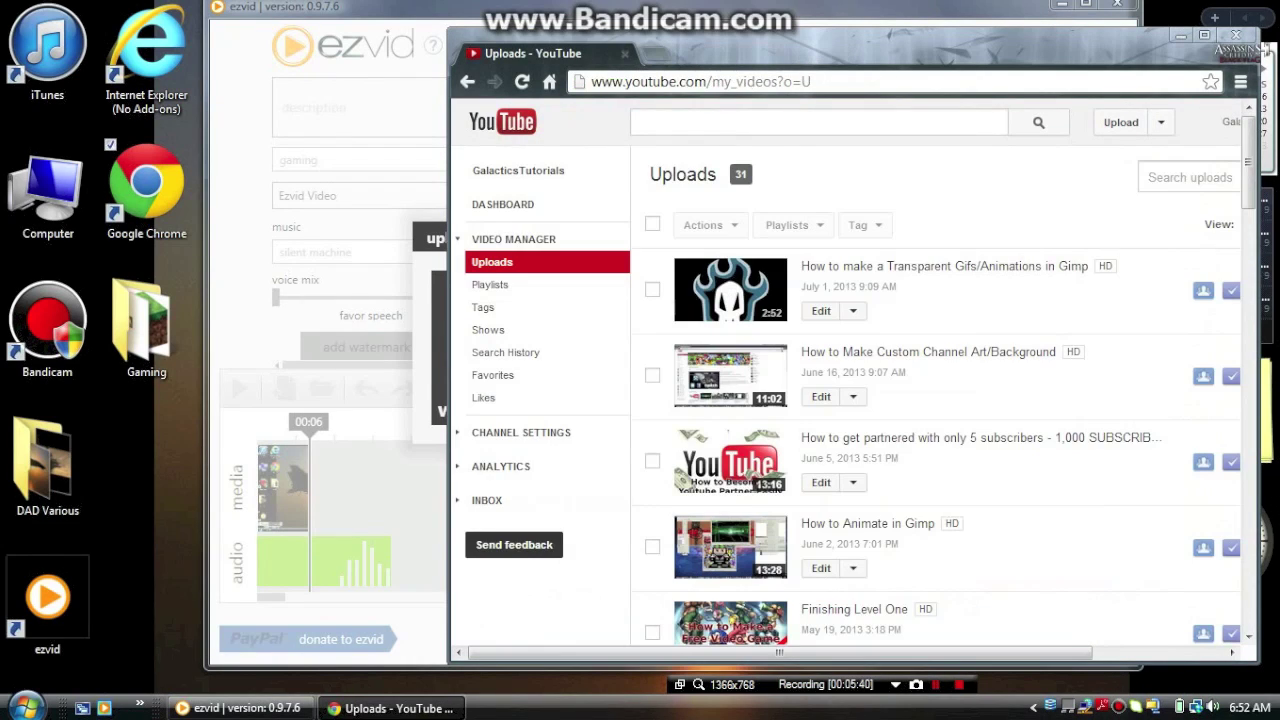
left_click(526, 84)
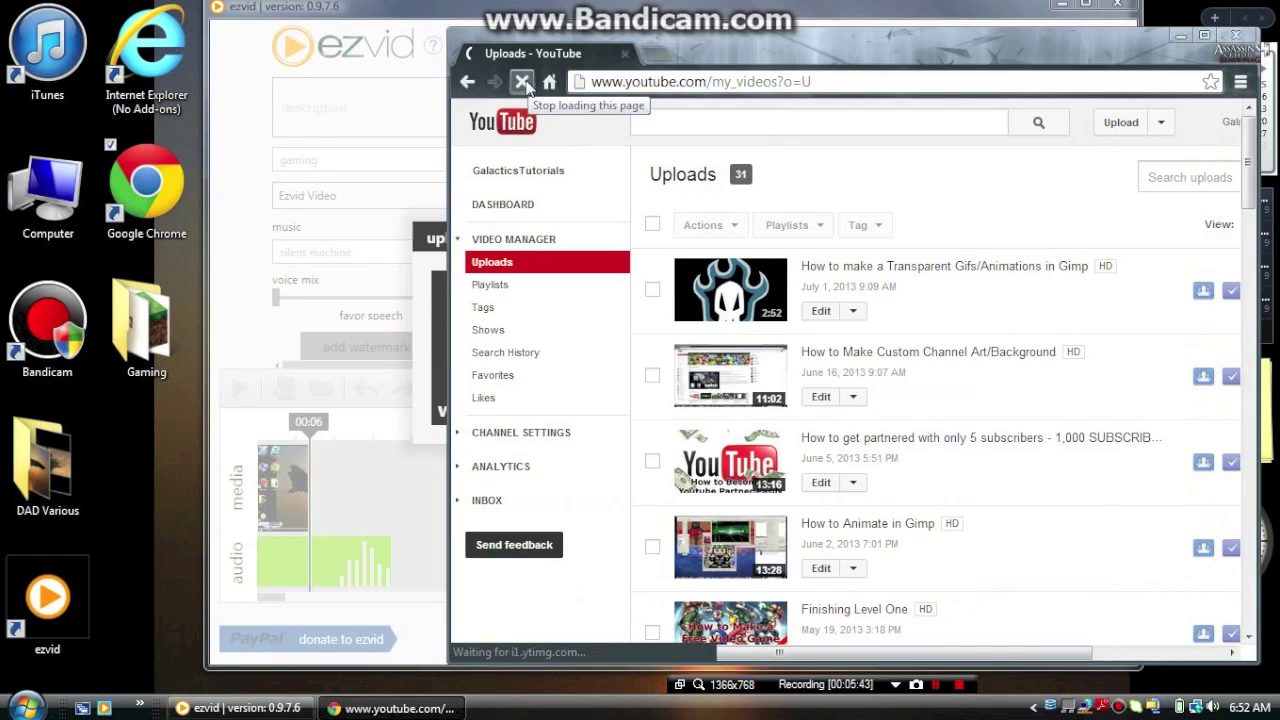
left_click(824, 311)
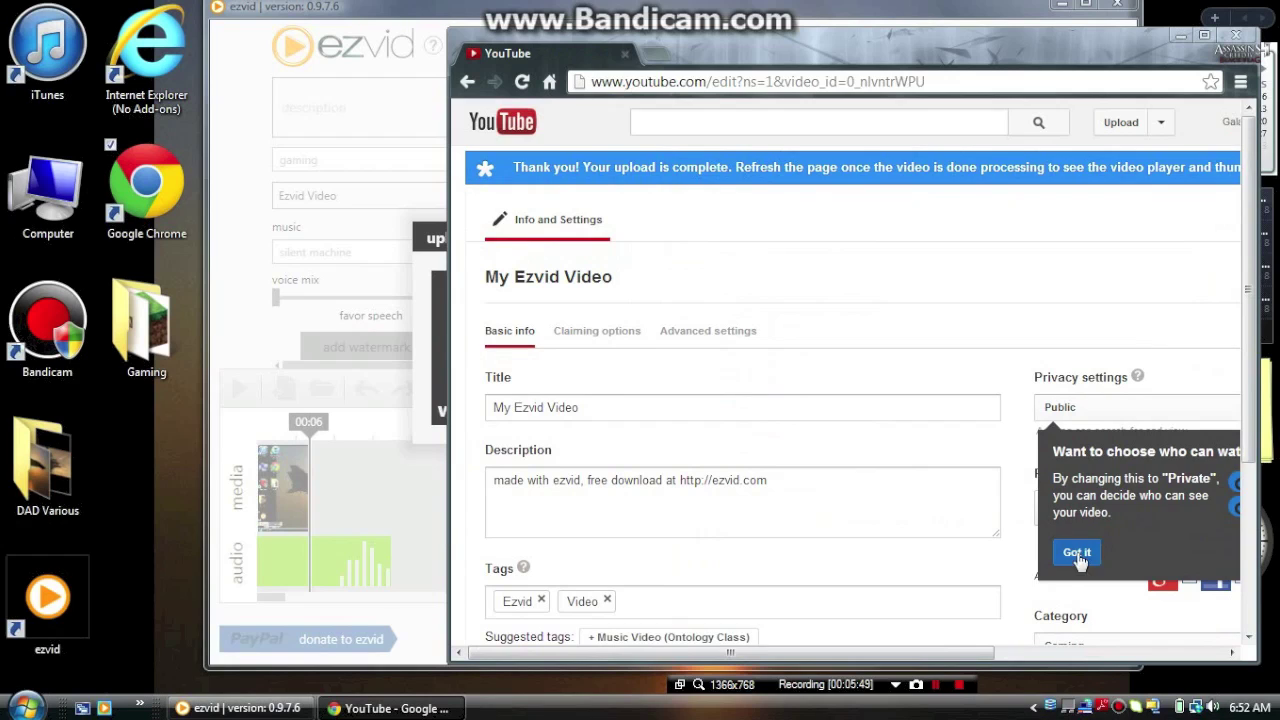
- Set the My Ezvid Video privacy to Unlisted and save the changes
left_click(1076, 551)
left_click(1089, 407)
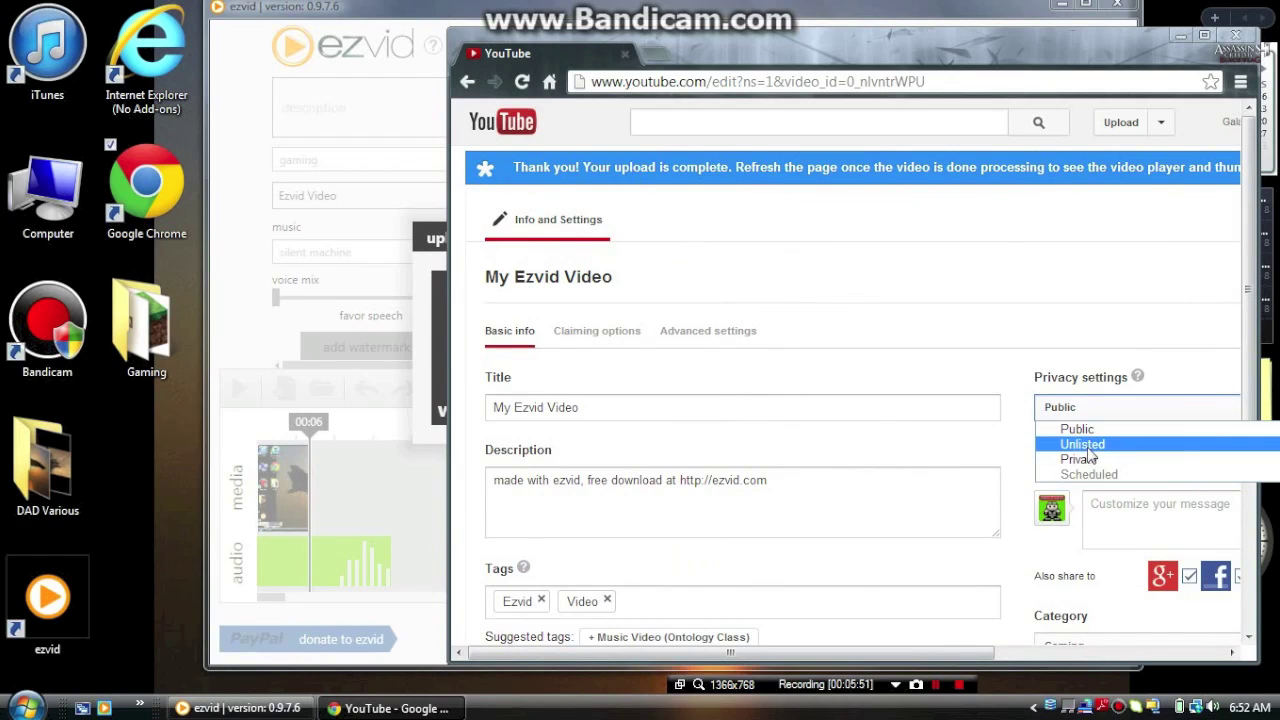
left_click(1088, 445)
left_click(1078, 418)
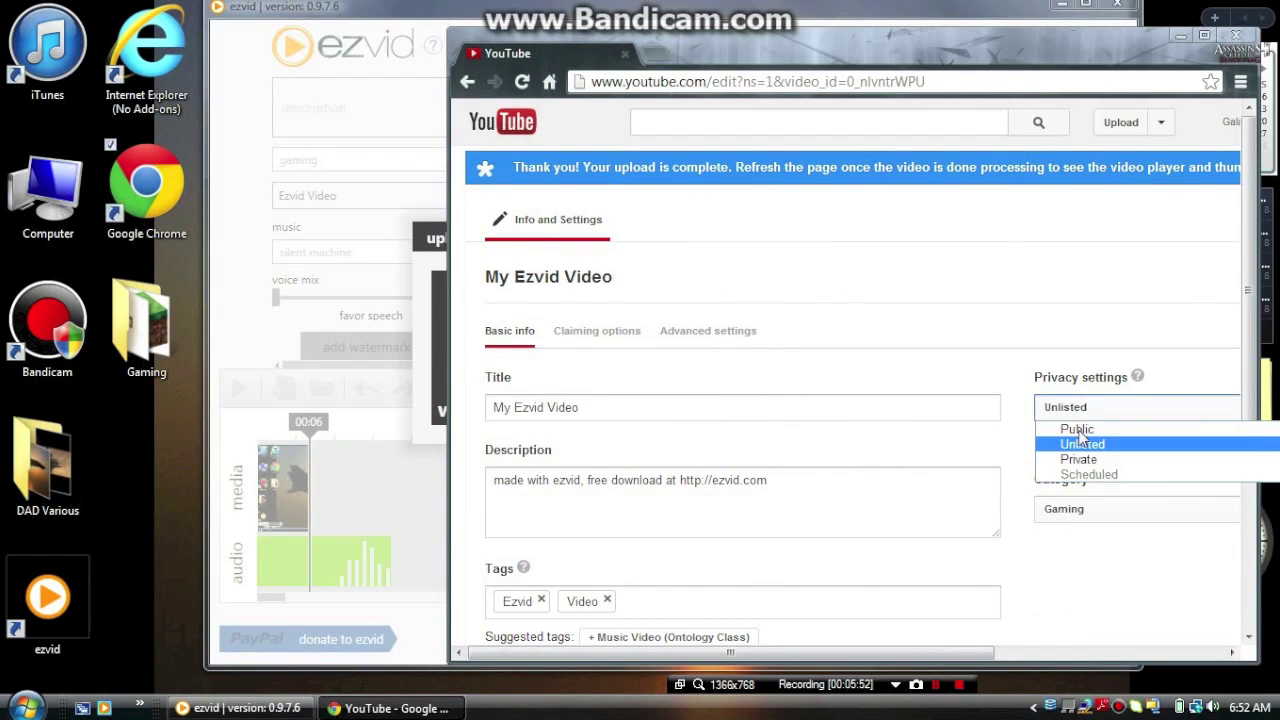
left_click(1085, 445)
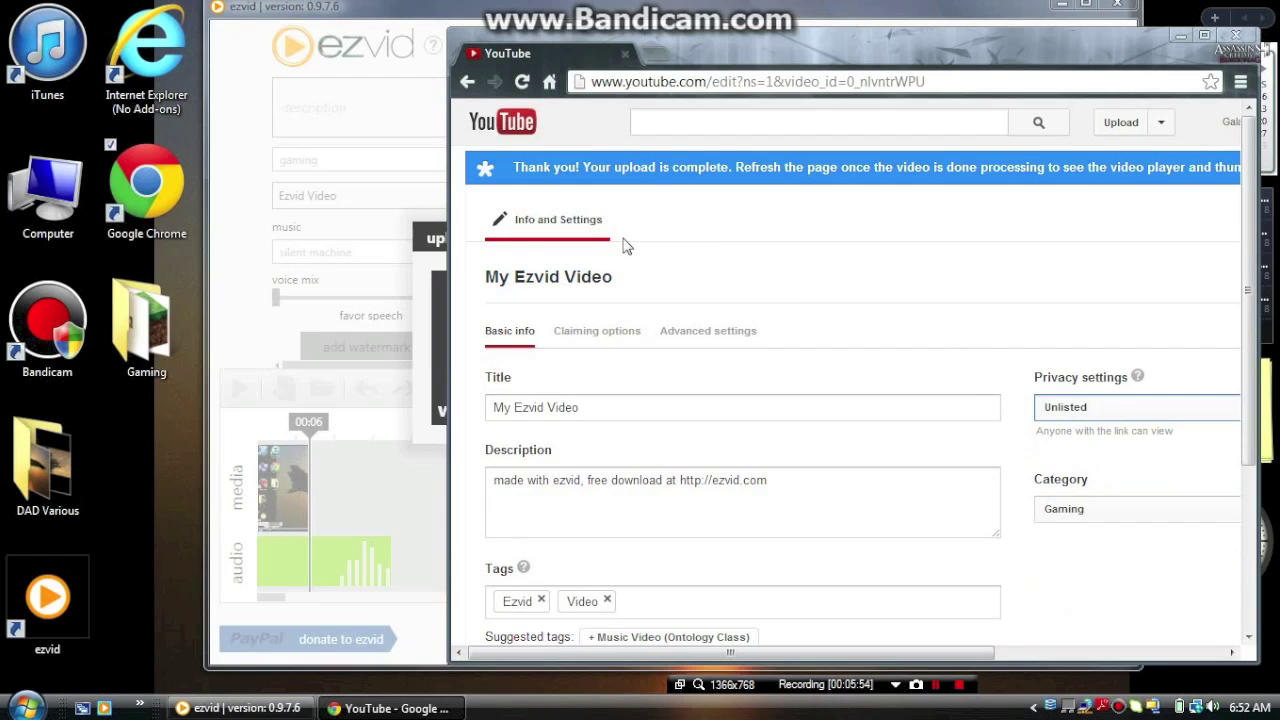
scroll(612, 233, "down", 3)
scroll(608, 226, "up", 1)
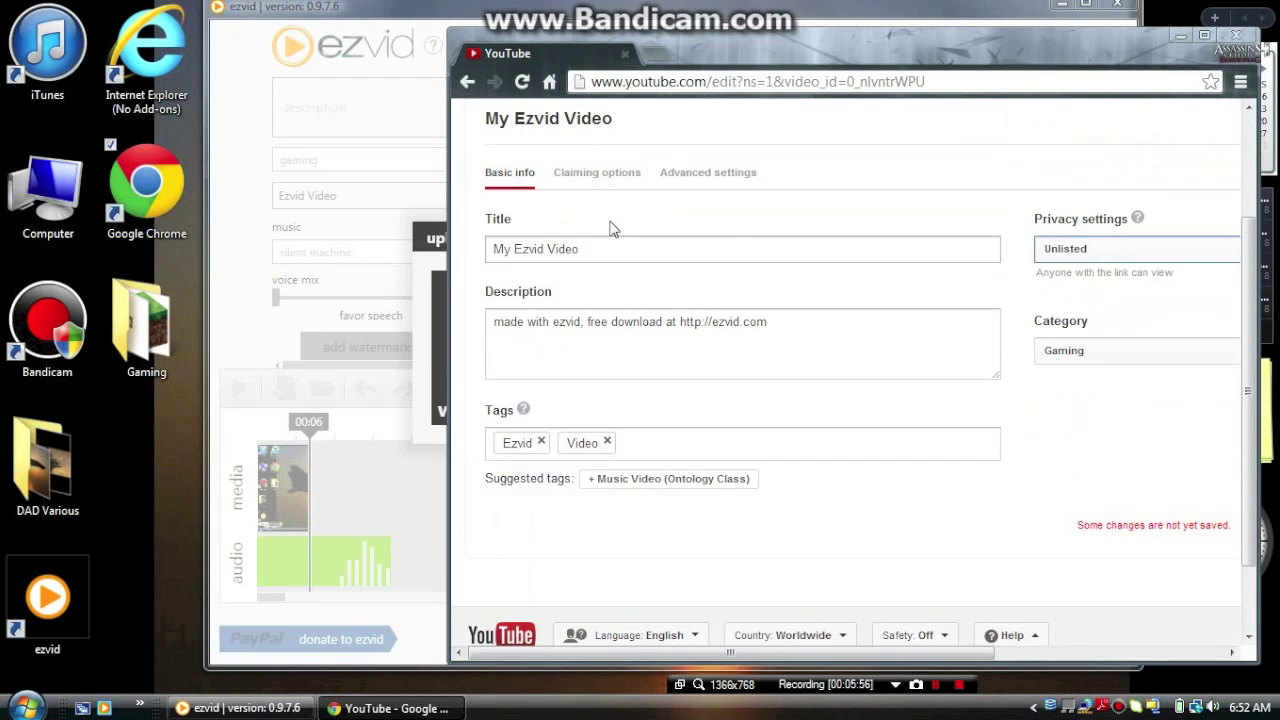
left_click_drag(891, 650, 1091, 652)
left_click(1058, 528)
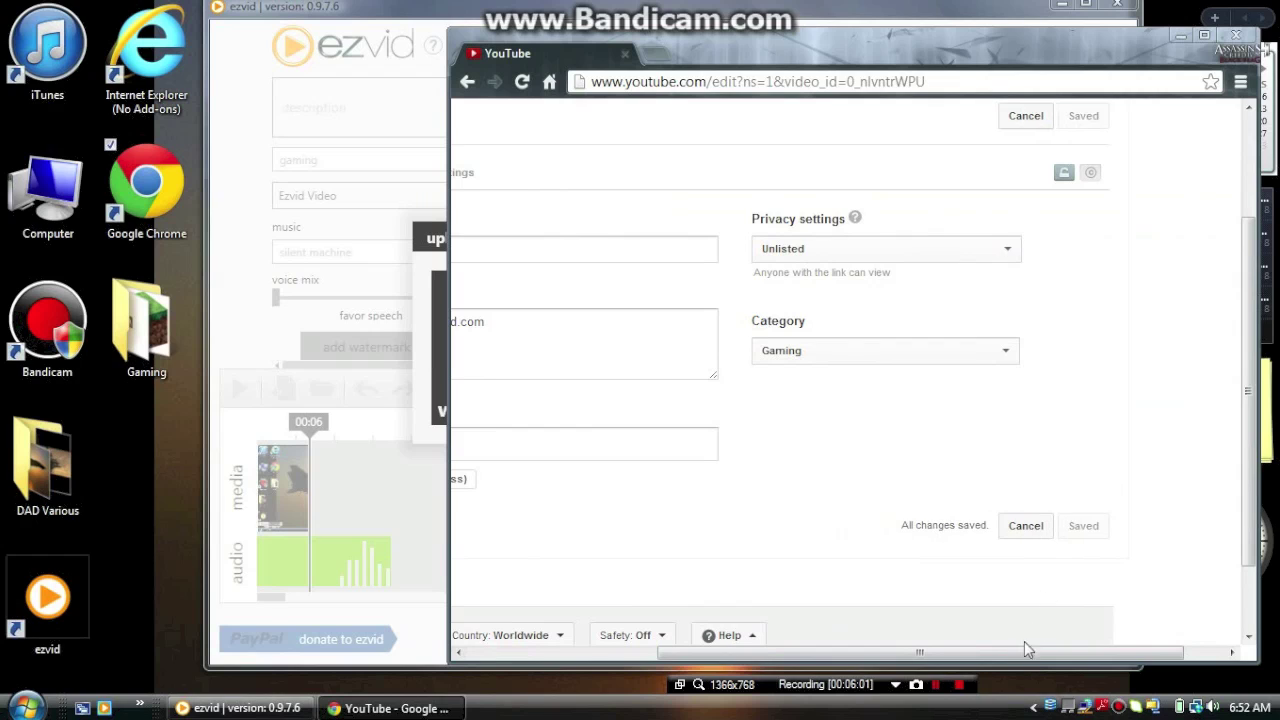
- Maximize Chrome and return to the Video Manager Uploads list
left_click_drag(1023, 650, 952, 641)
scroll(943, 586, "up", 2)
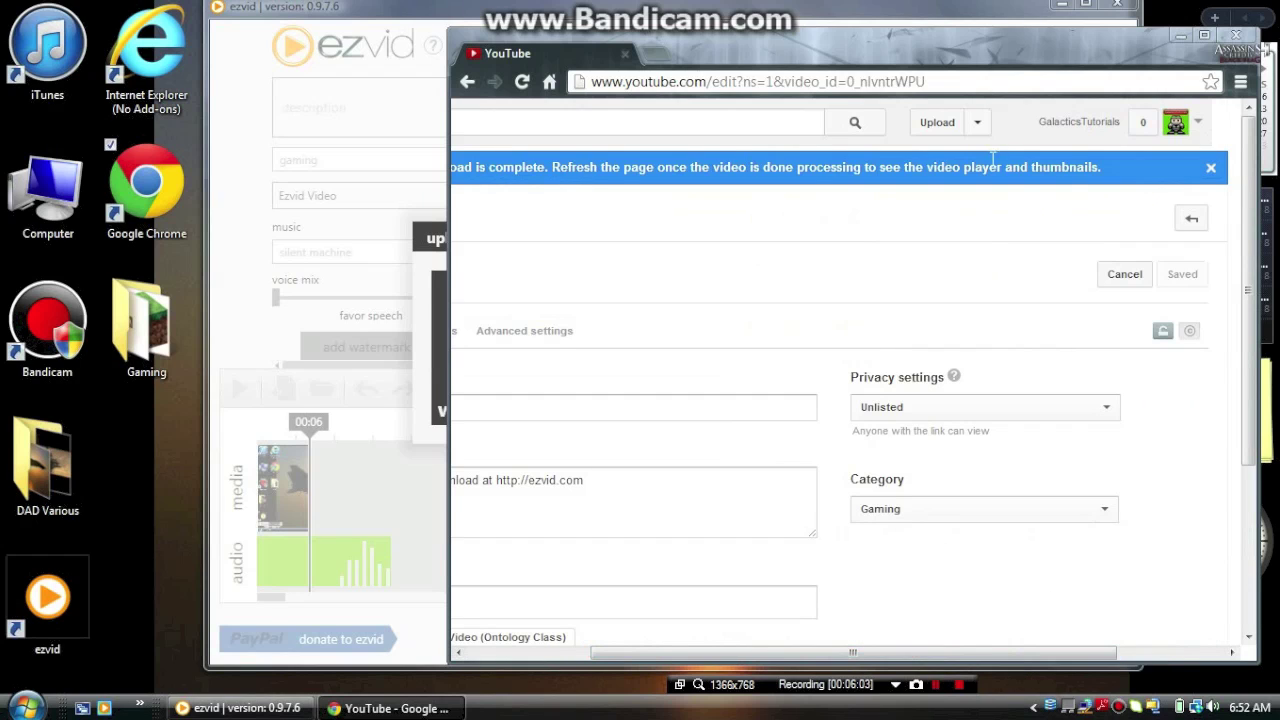
left_click(1203, 35)
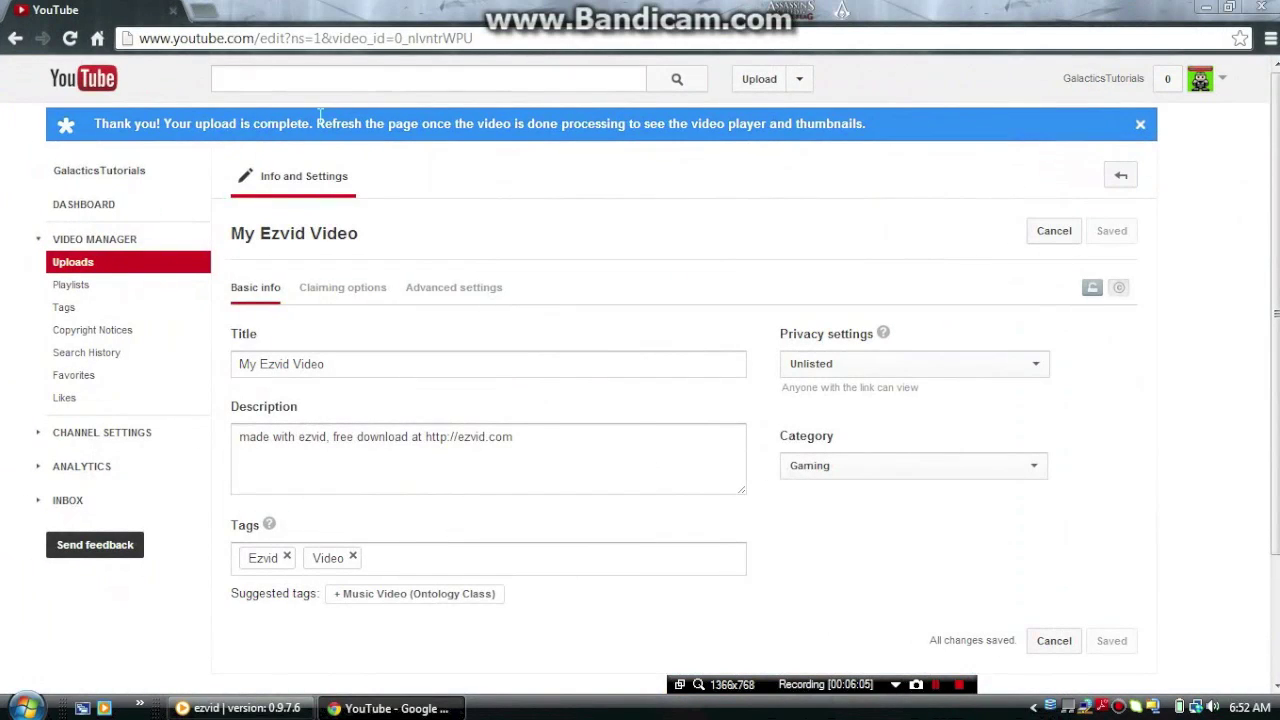
left_click(124, 266)
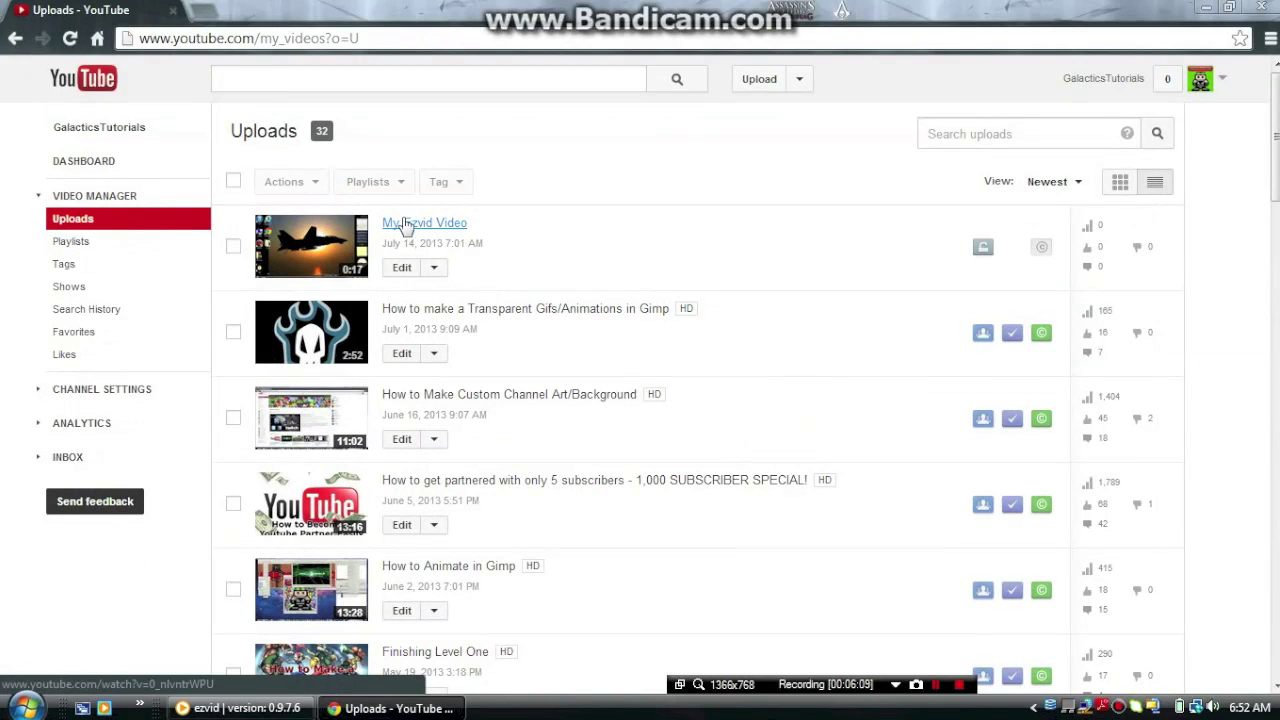
- Open the My Ezvid Video watch page on YouTube, then go back to the uploads list
right_click(402, 224)
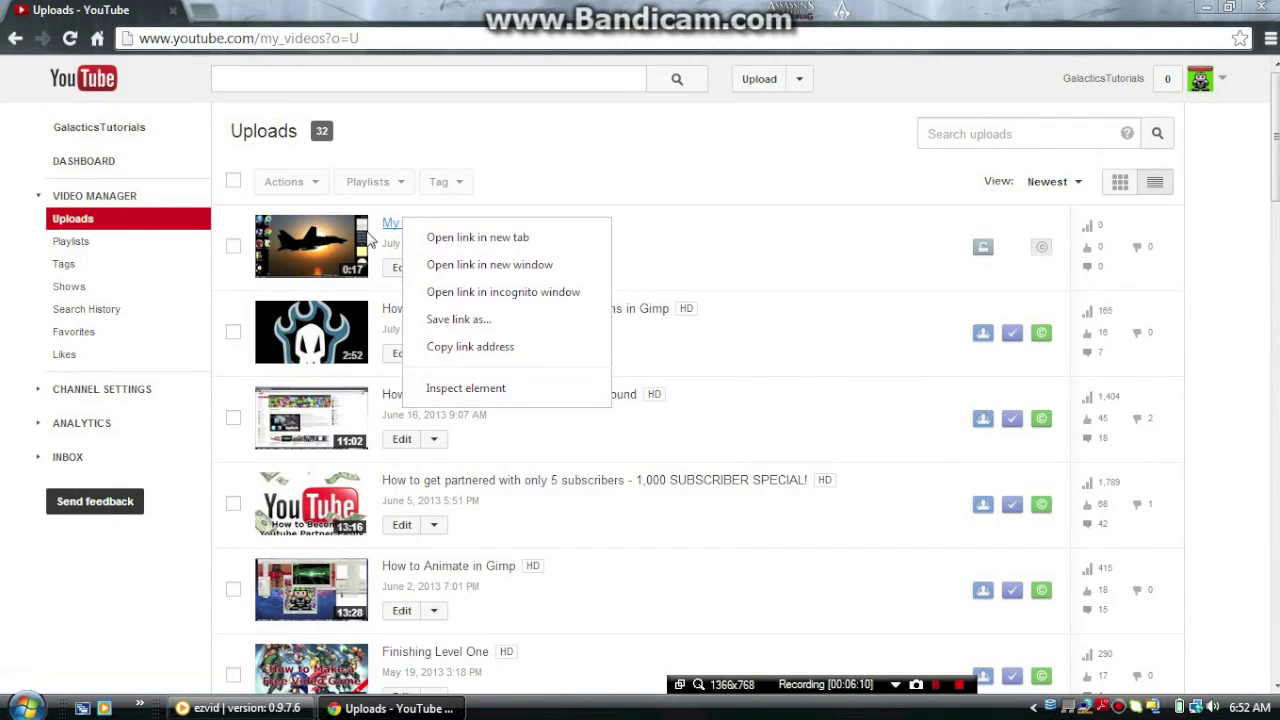
left_click(368, 237)
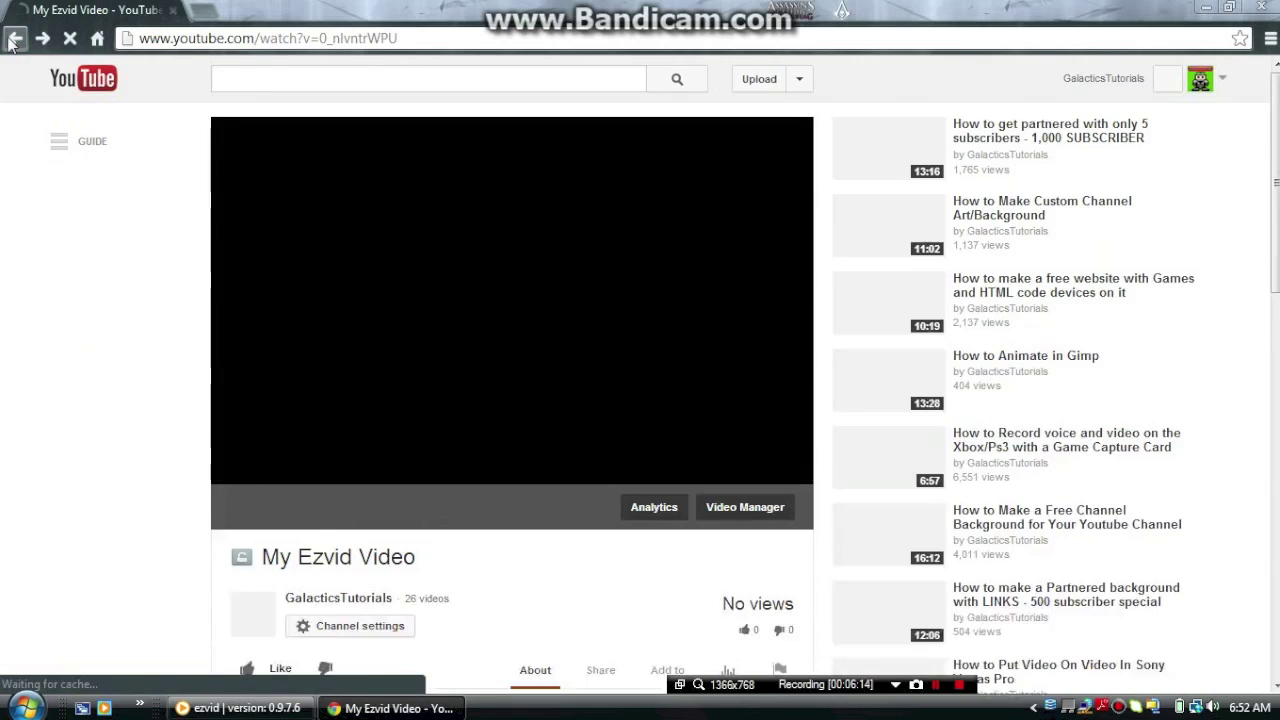
left_click(14, 39)
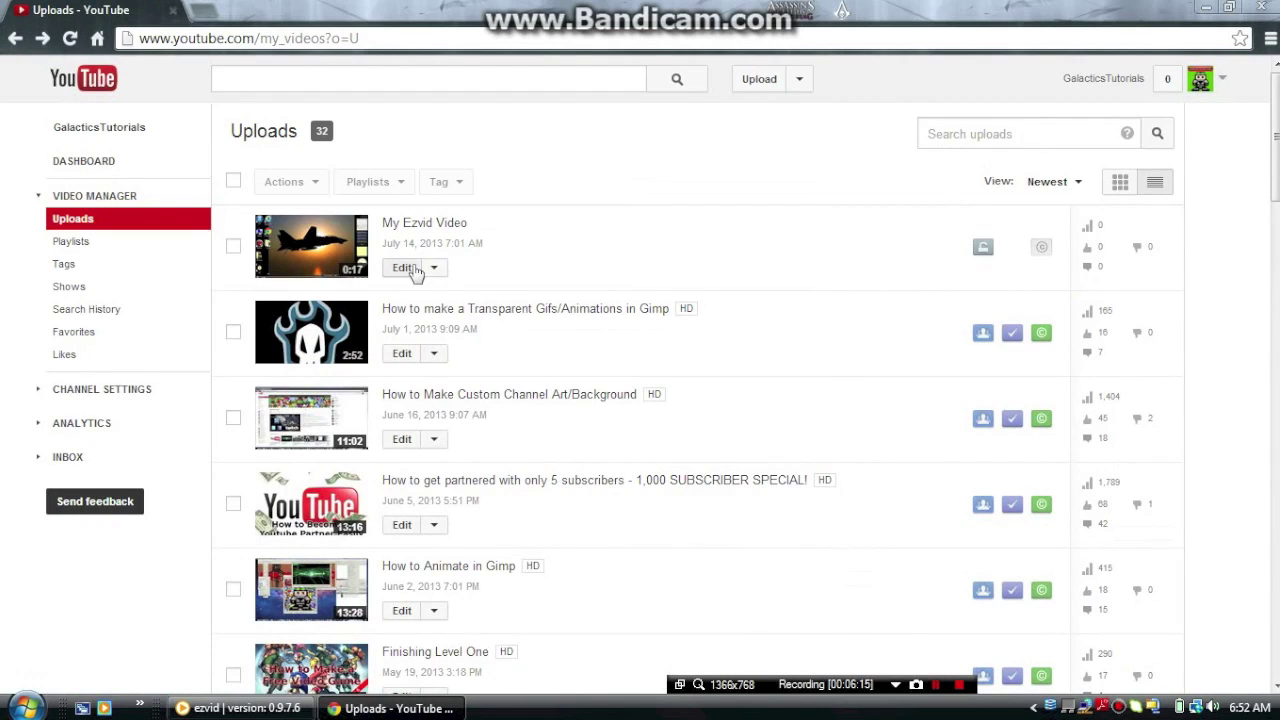
- Save My Ezvid Video as an MP4 to the Desktop, then minimize Chrome and dismiss Ezvid's upload-complete notice
left_click(436, 269)
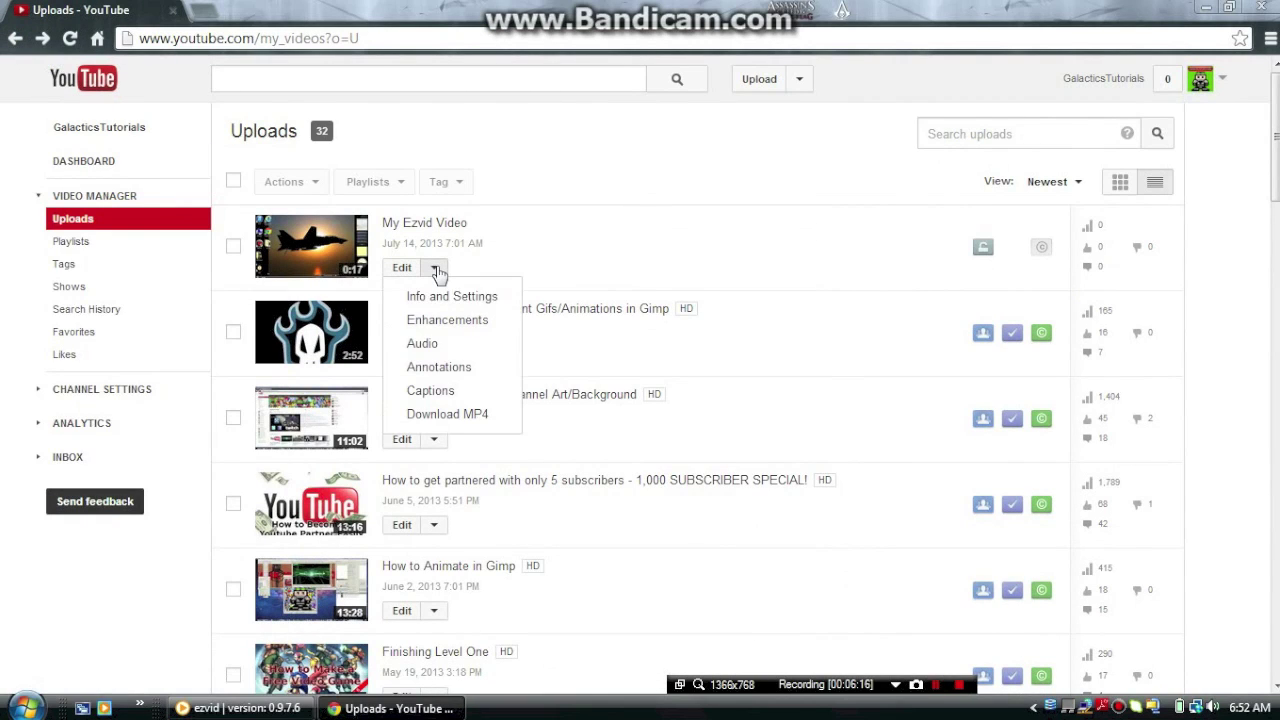
left_click(478, 416)
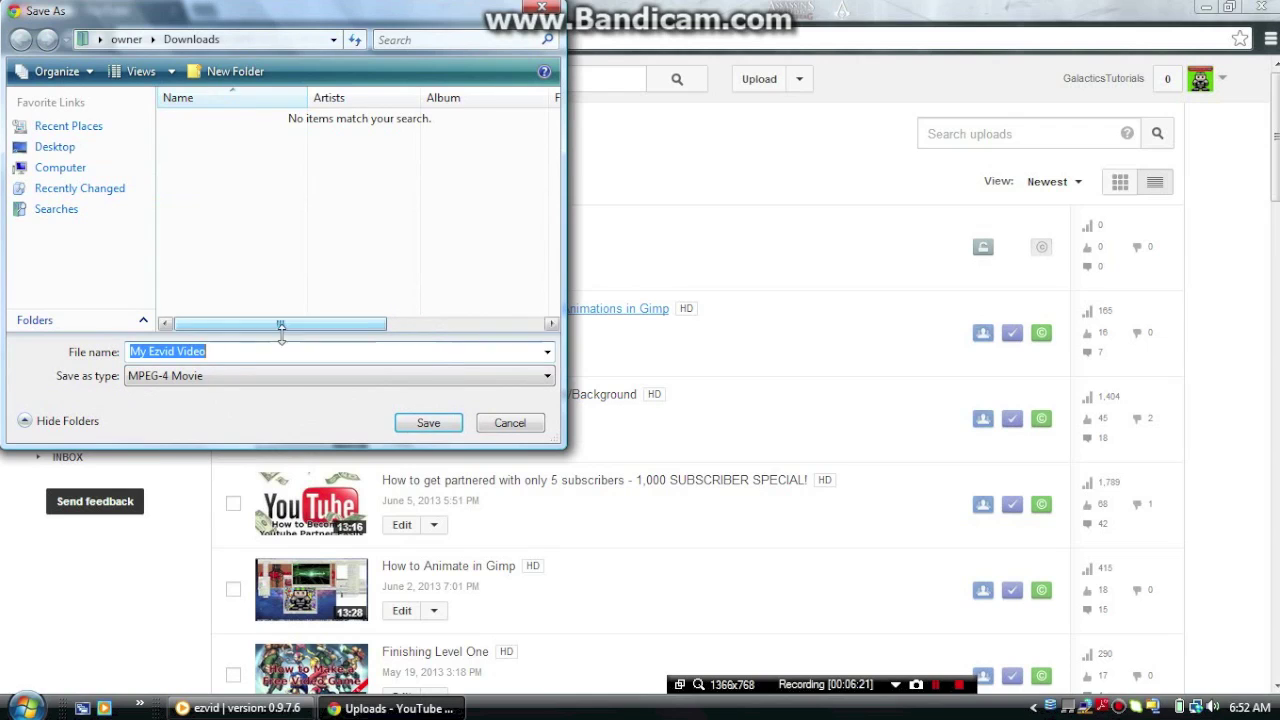
left_click(82, 147)
left_click(428, 424)
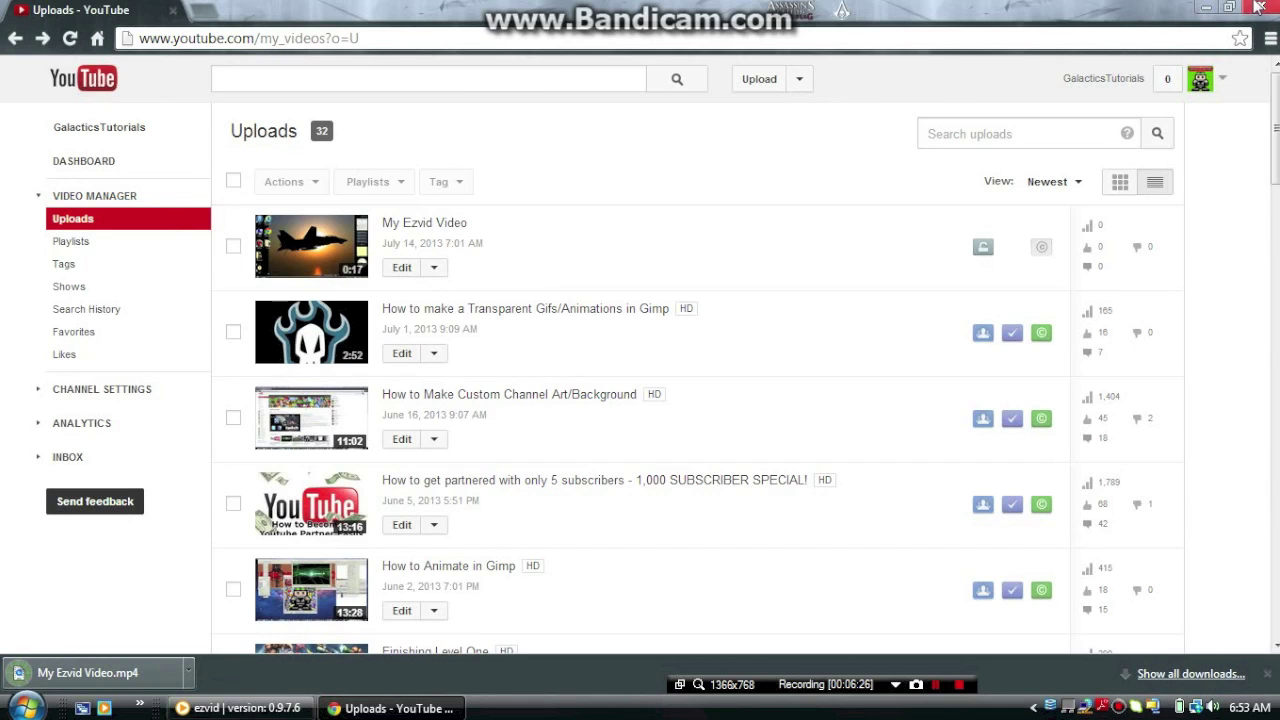
left_click(1205, 8)
left_click(919, 240)
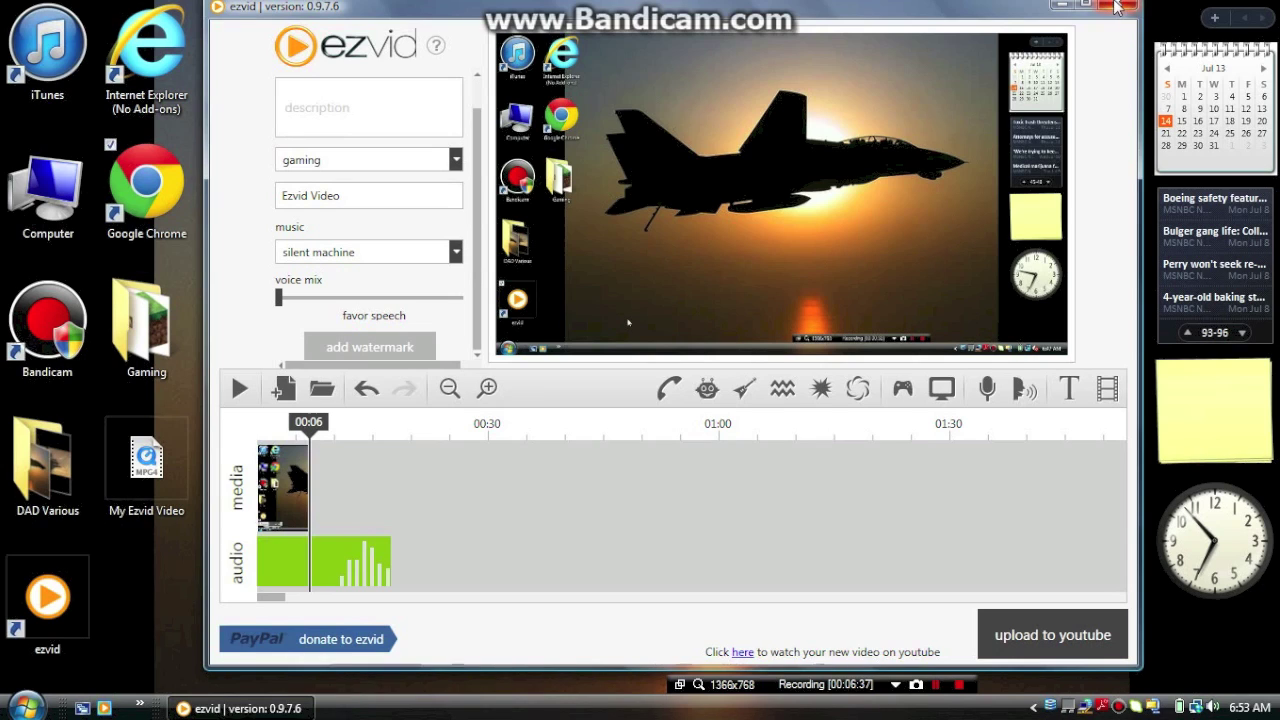
- Close Ezvid and play the desktop's My Ezvid Video.mp4 in a single QuickTime window to 00:00:16
left_click(1118, 8)
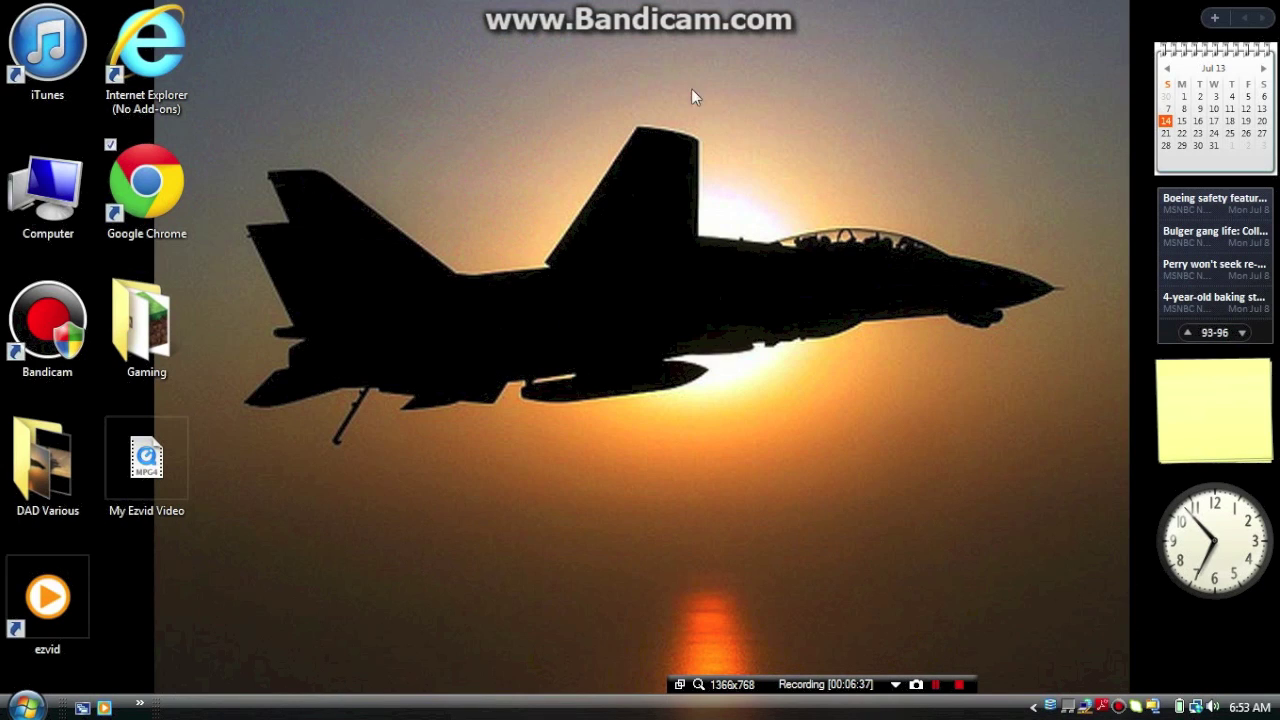
double_click(152, 453)
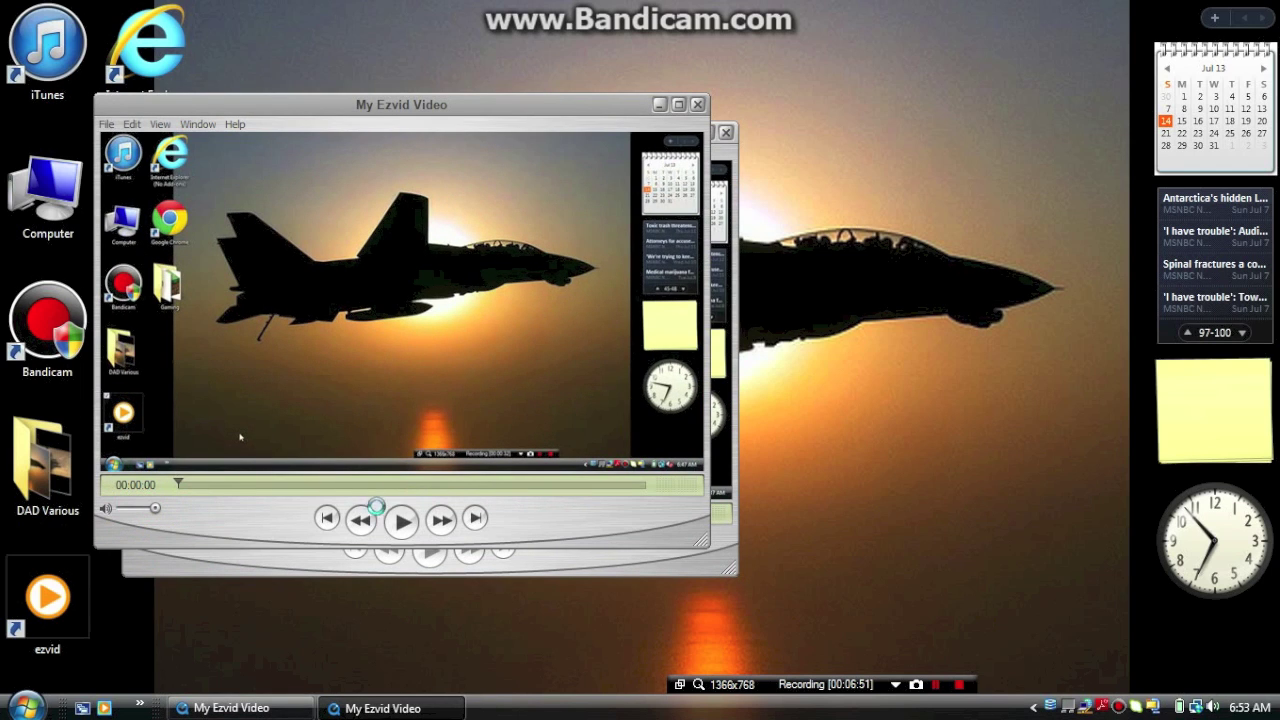
left_click(698, 105)
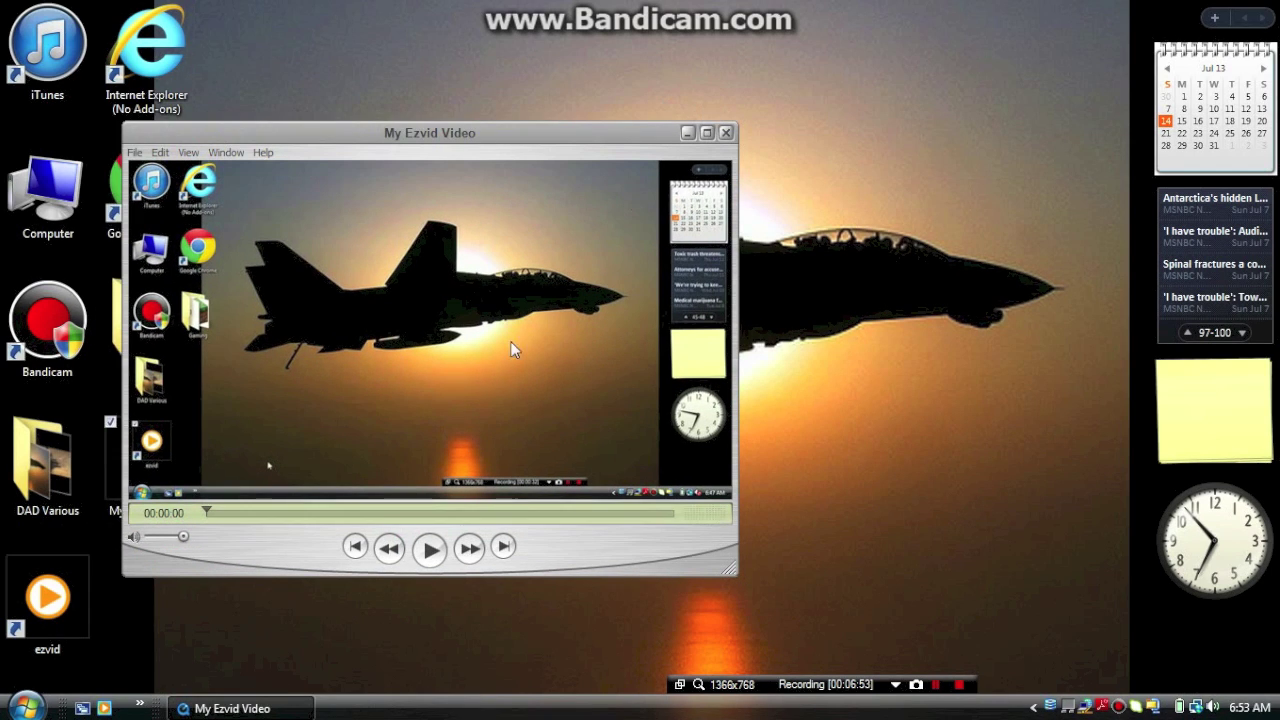
left_click(429, 550)
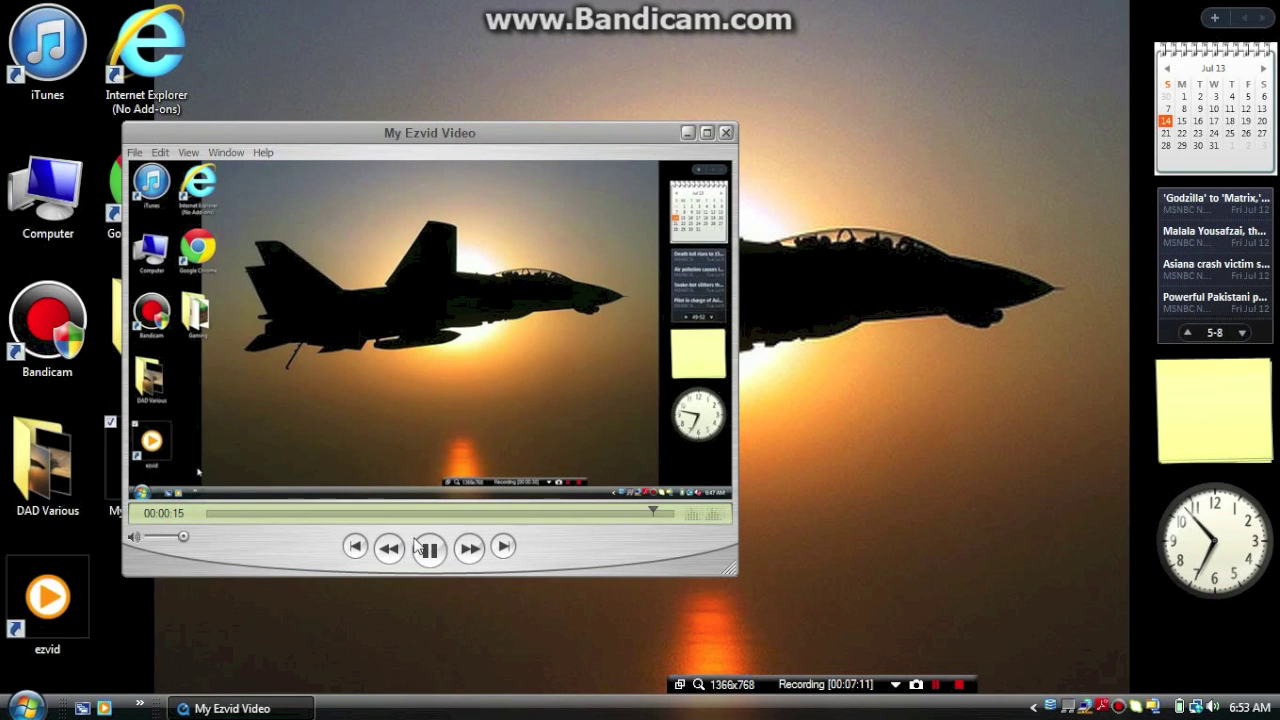
- Close QuickTime Player and clear the selection on the desktop
left_click(726, 132)
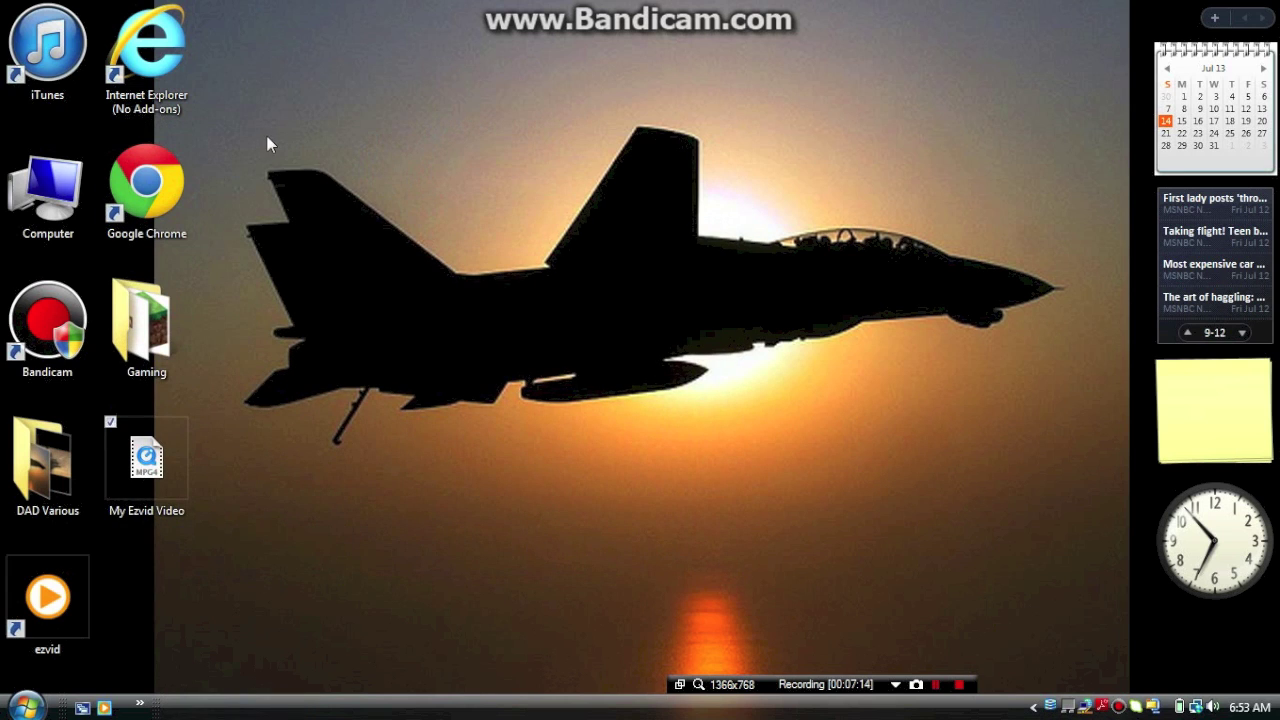
left_click(651, 438)
left_click_drag(248, 190, 600, 320)
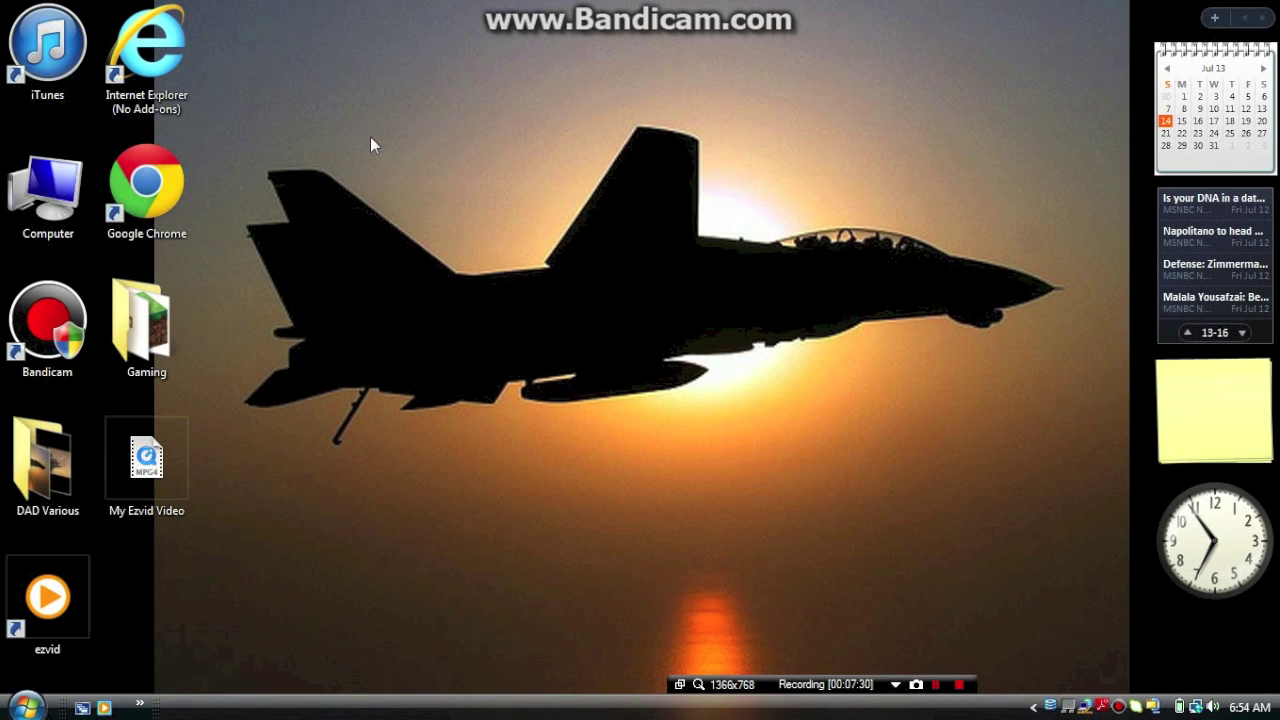
- Search 'windows' in the Start menu, then close the menu without opening anything
left_click(28, 706)
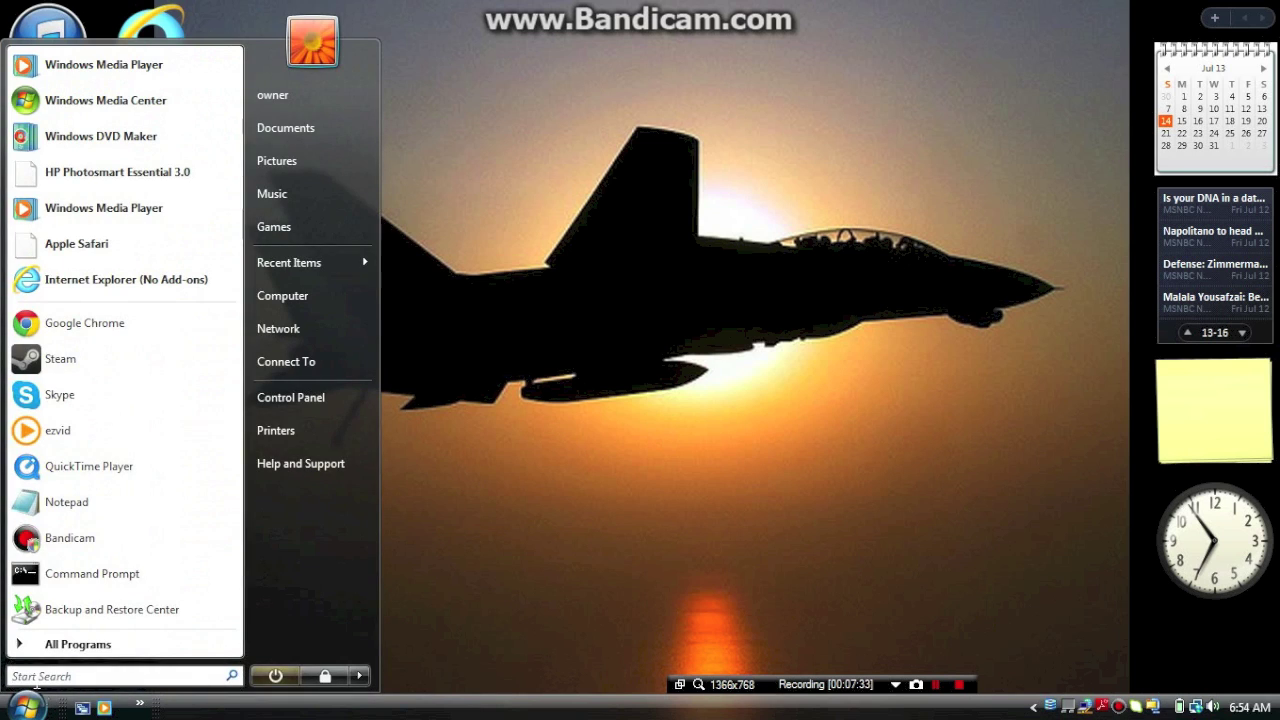
type("w")
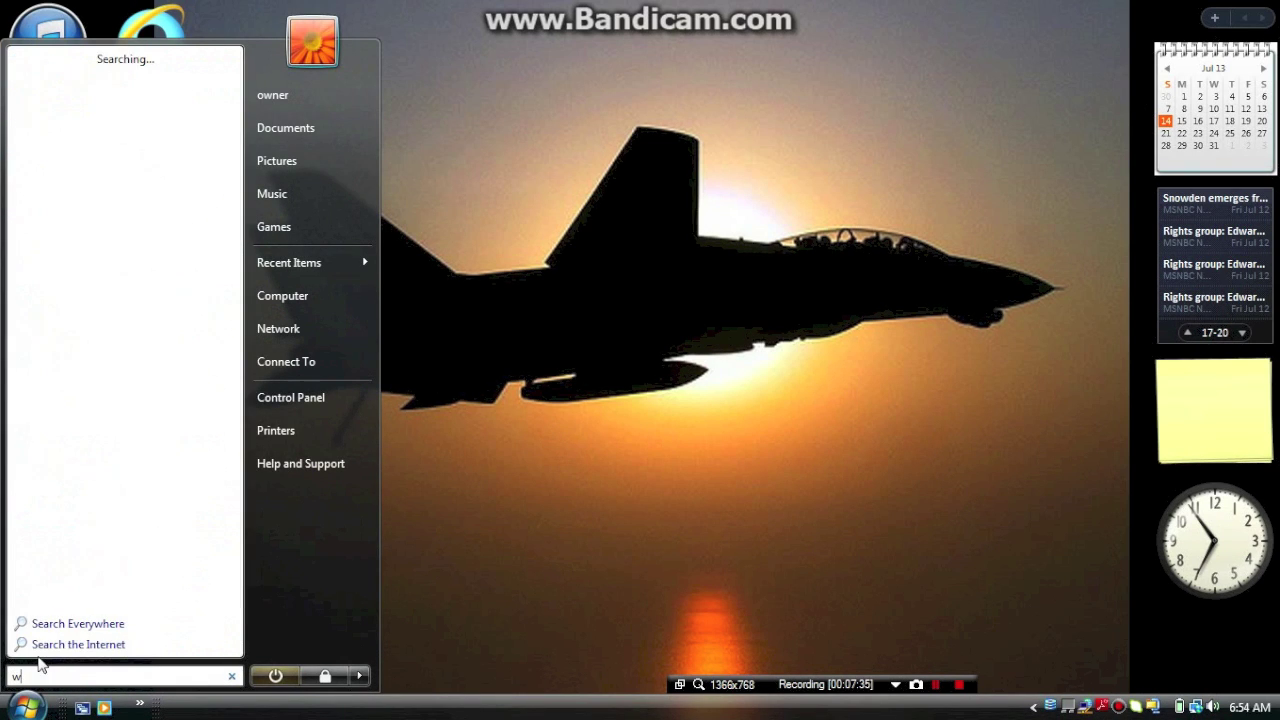
type("in")
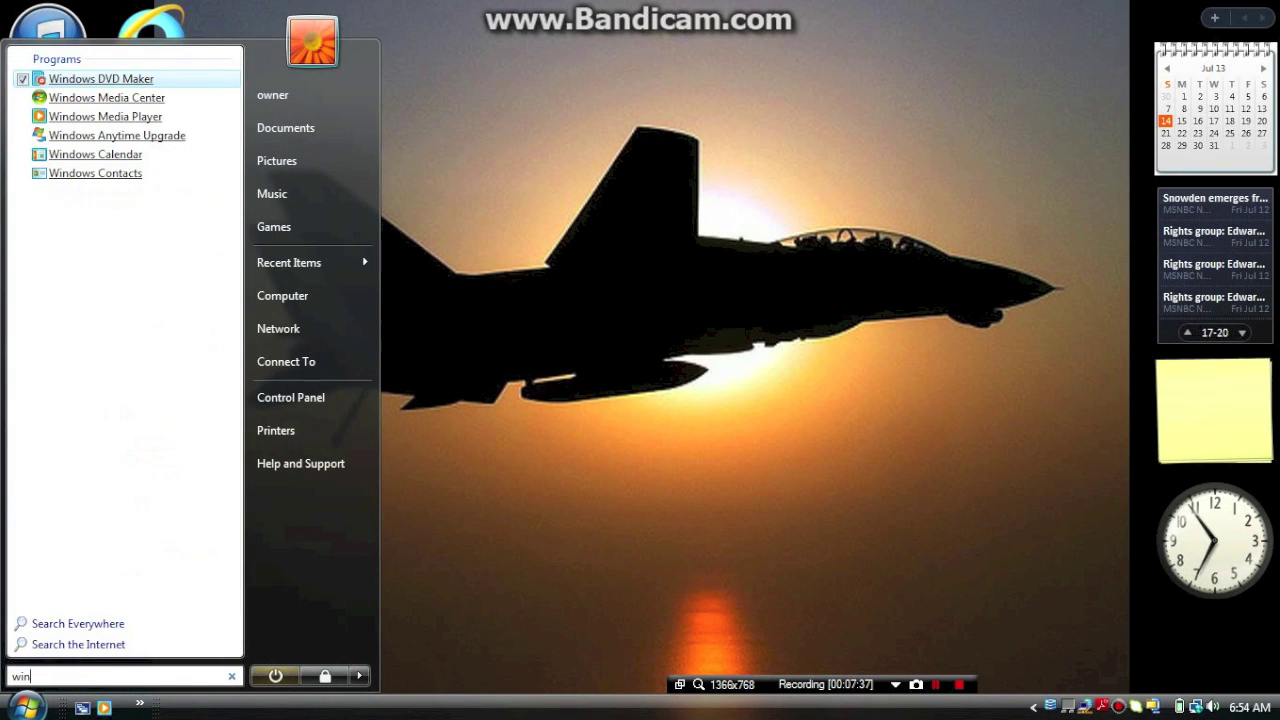
type("d")
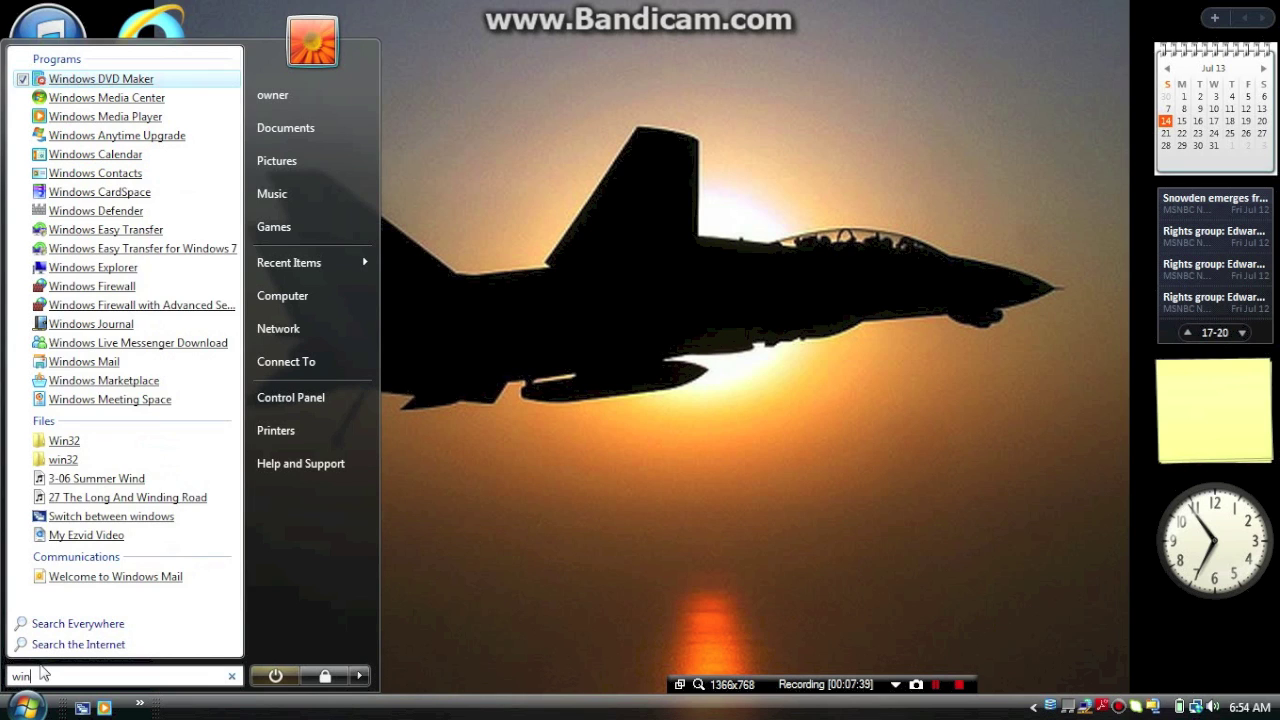
type("ows")
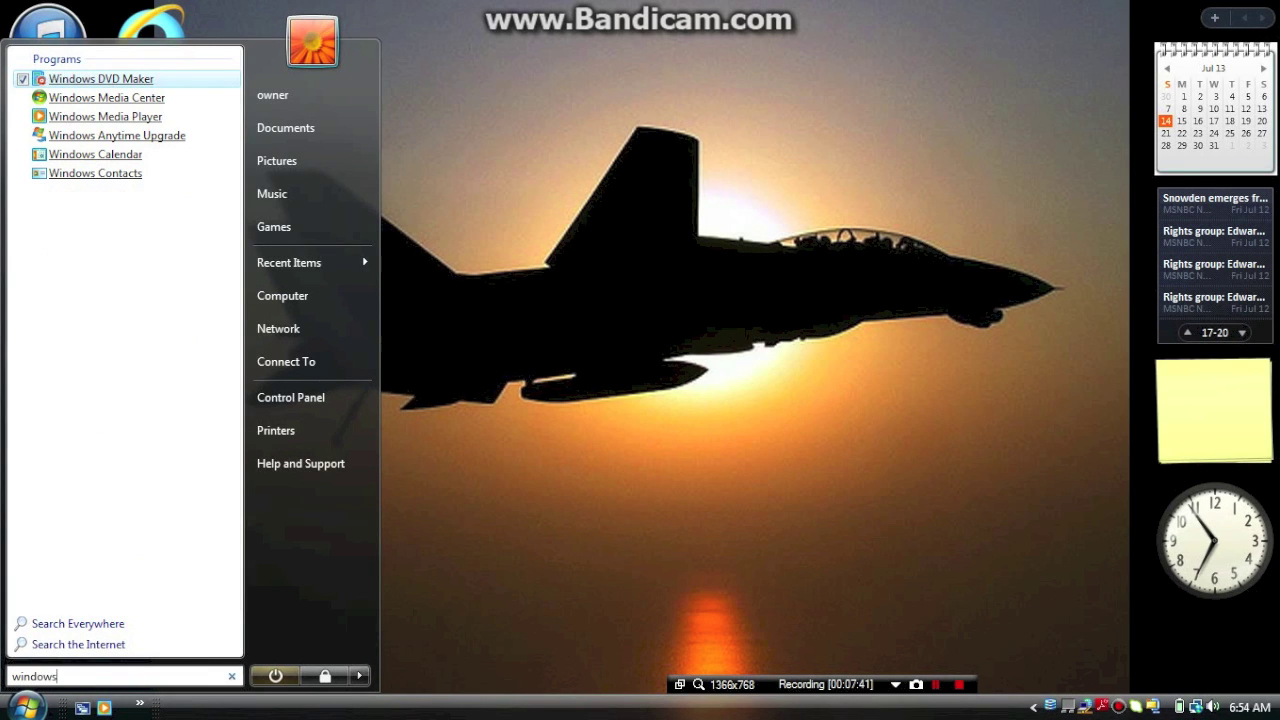
left_click(468, 418)
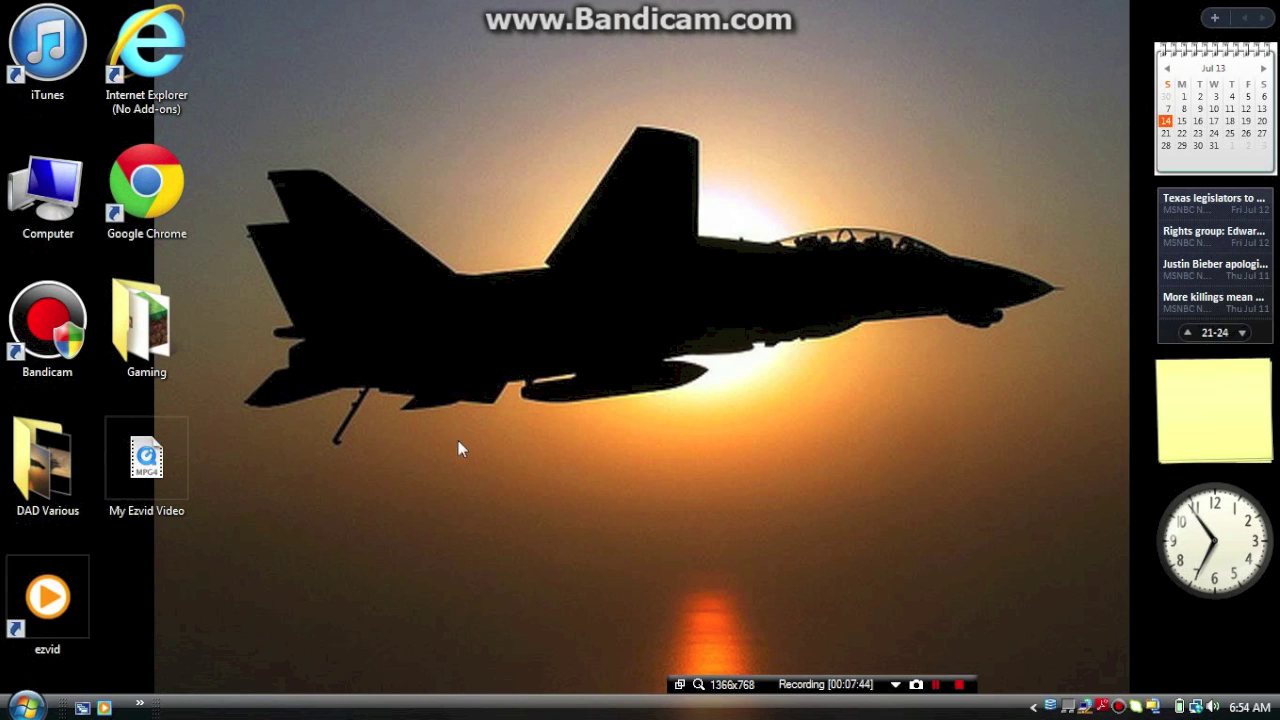